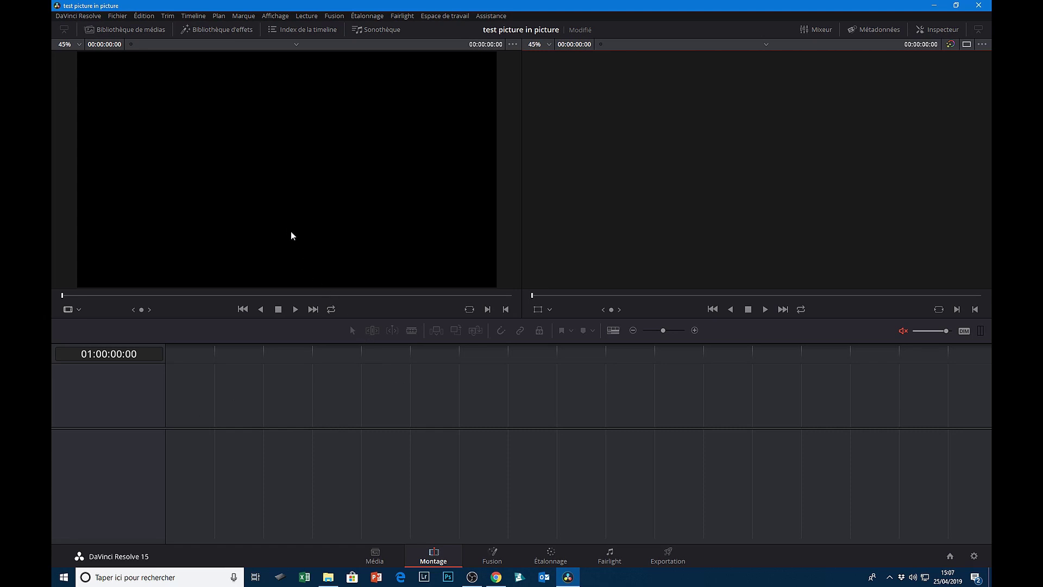
Step: Mark an excerpt of about 5.5 seconds in YI028701.MP4 ending at 00:00:14:07 and place it at the start of a new timeline
click(132, 31)
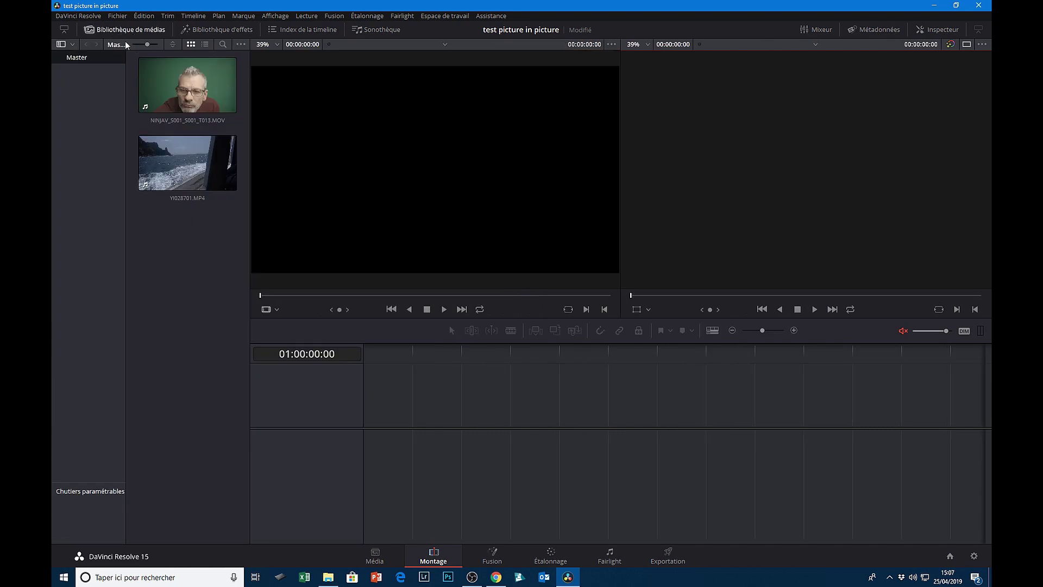
click(191, 162)
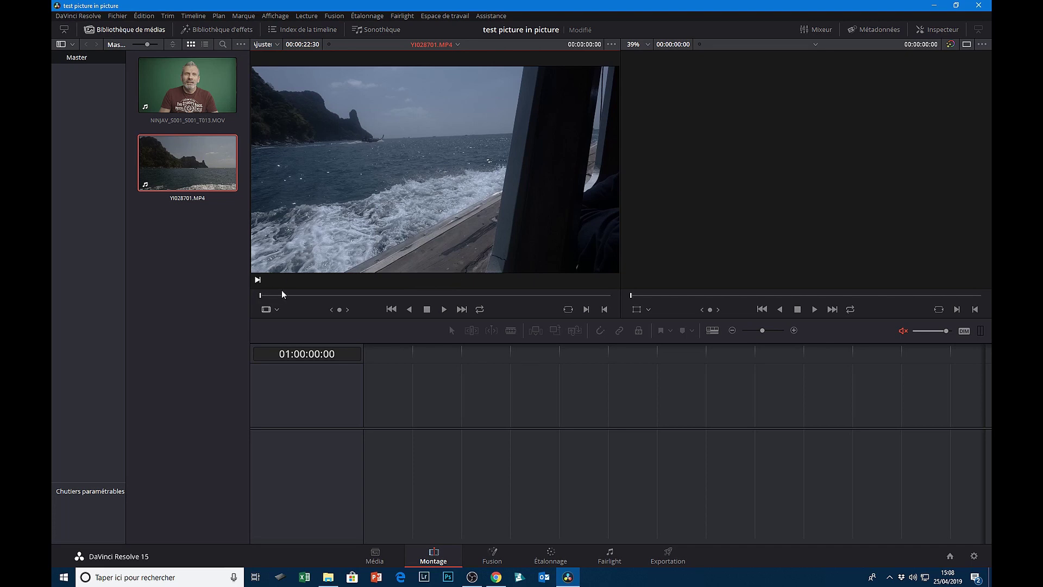
drag(262, 295, 480, 300)
key(i)
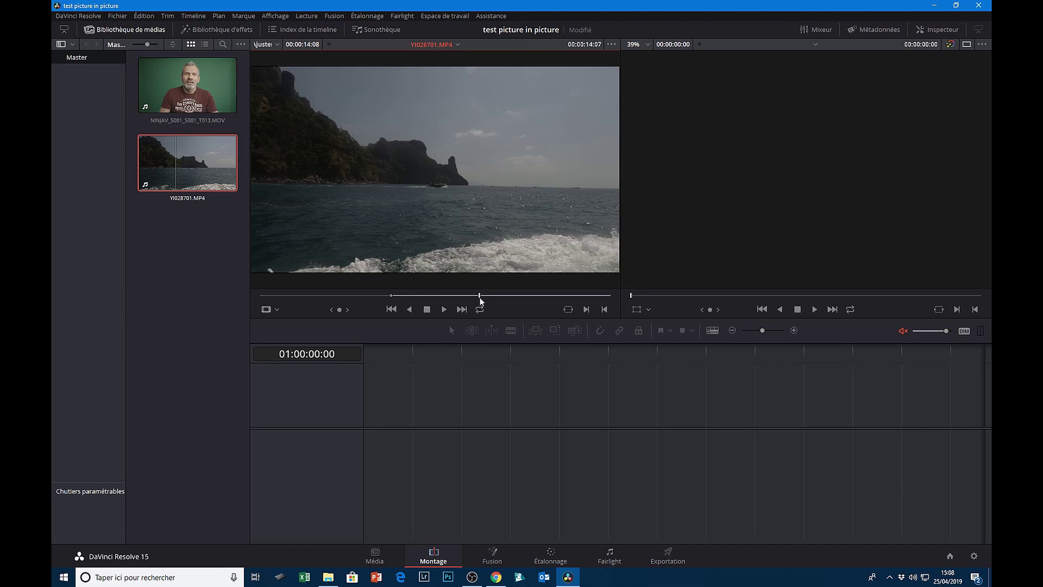
key(o)
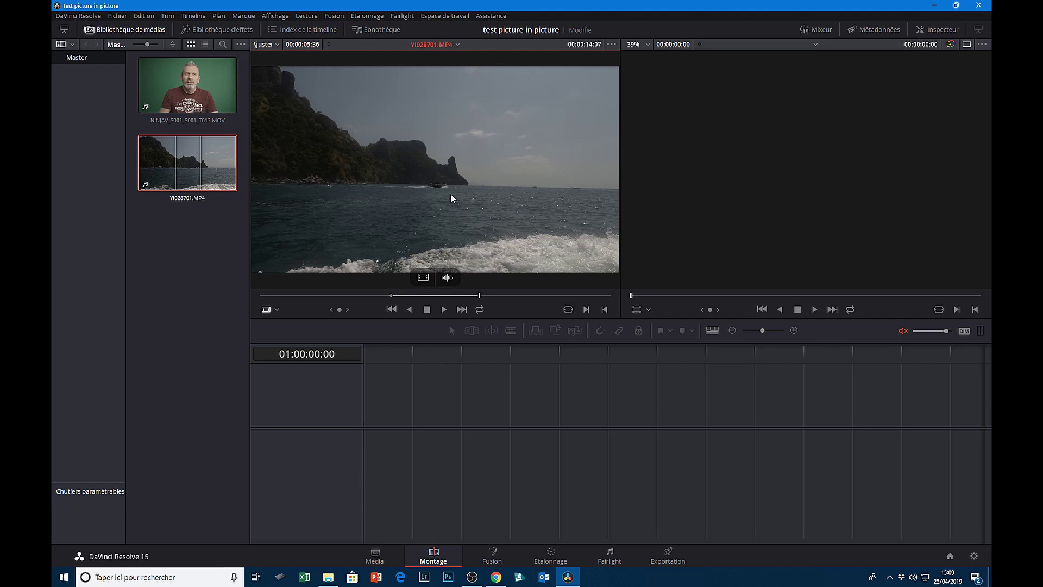
drag(451, 194, 354, 393)
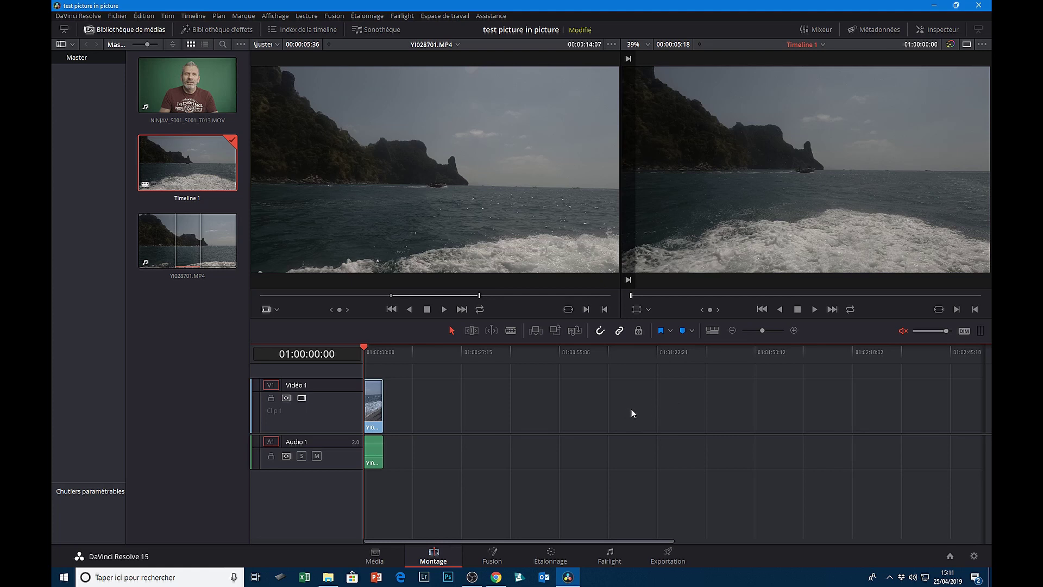
Step: Mark about 41 seconds of NINJAV_S001_S001_T013.MOV ending at 00:02:03:22 and place the excerpt on a second video track above the sea clip
scroll(638, 413, up, 5)
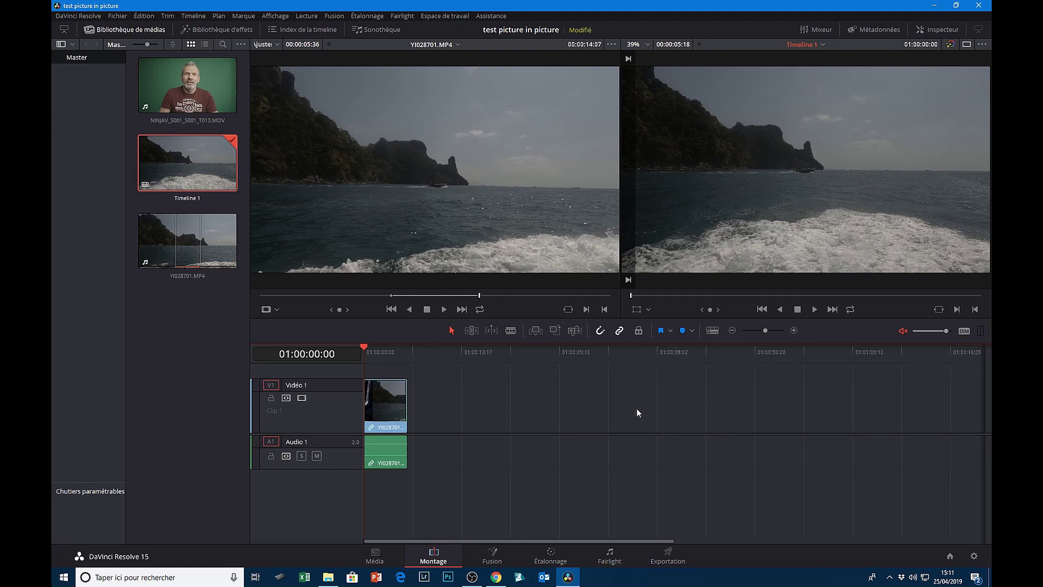
scroll(637, 408, up, 5)
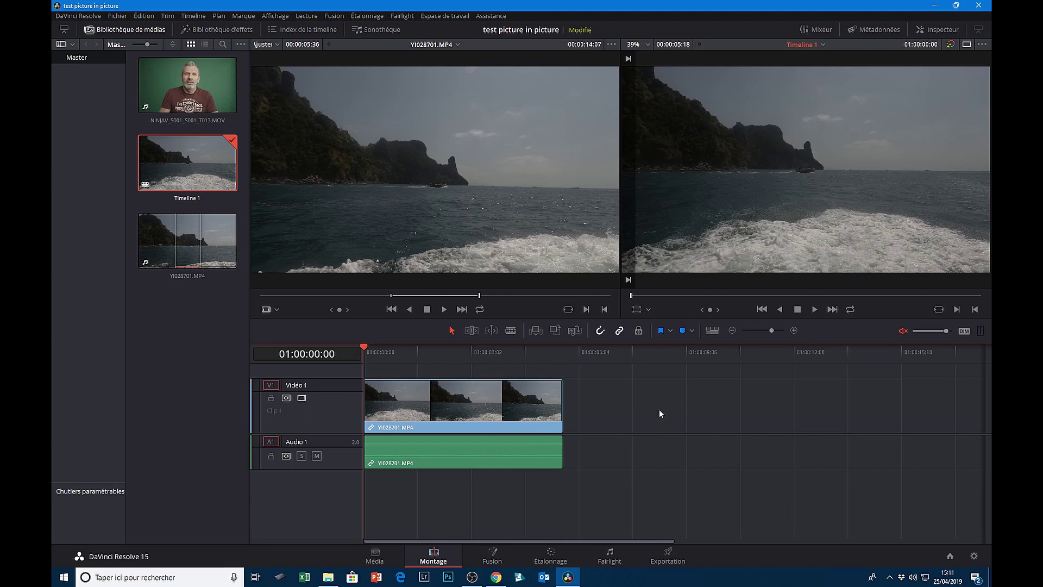
scroll(663, 409, up, 3)
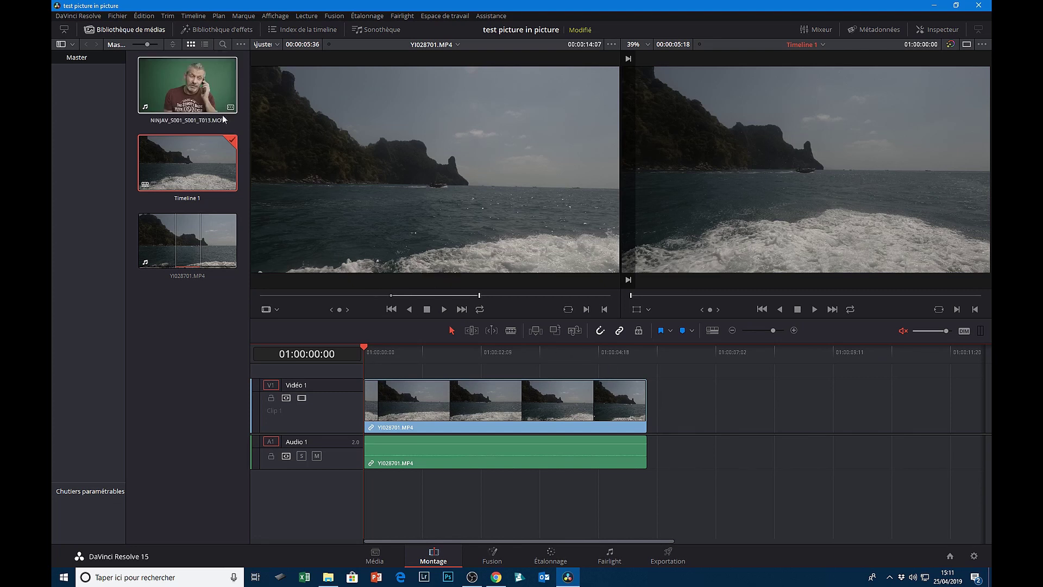
click(193, 83)
double_click(194, 88)
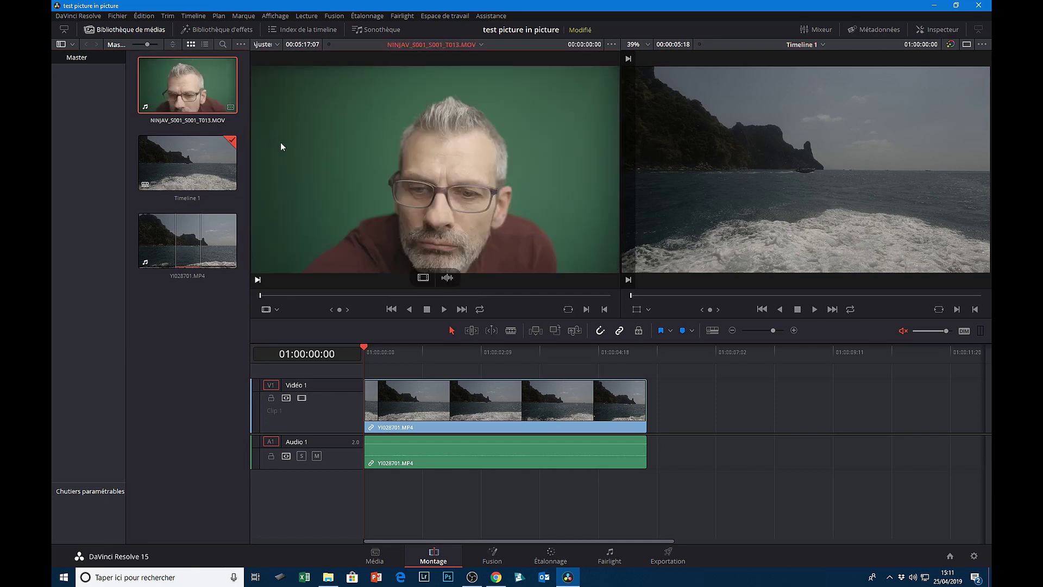
drag(278, 295, 349, 295)
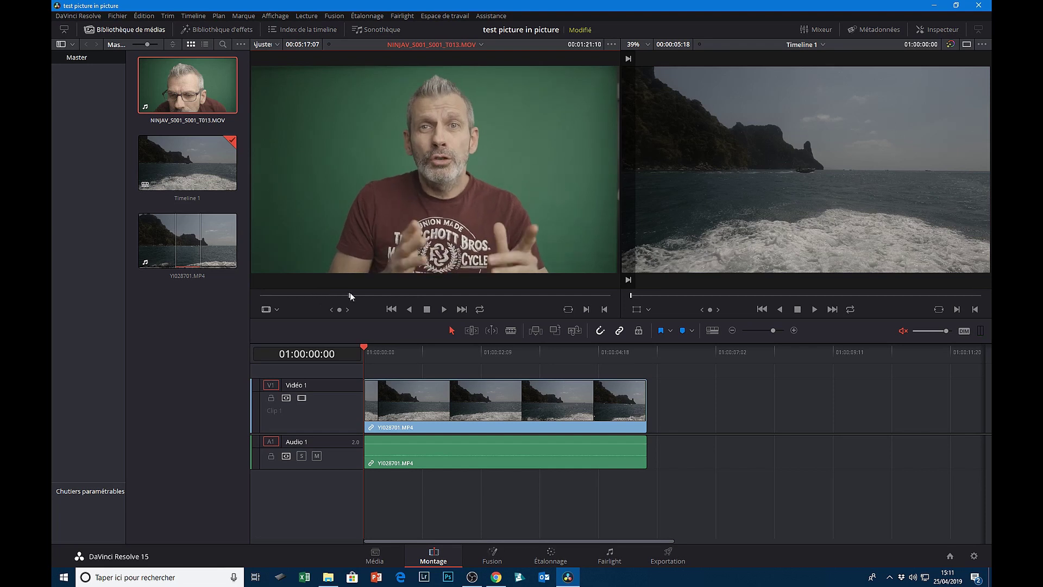
key(i)
drag(350, 294, 397, 294)
key(o)
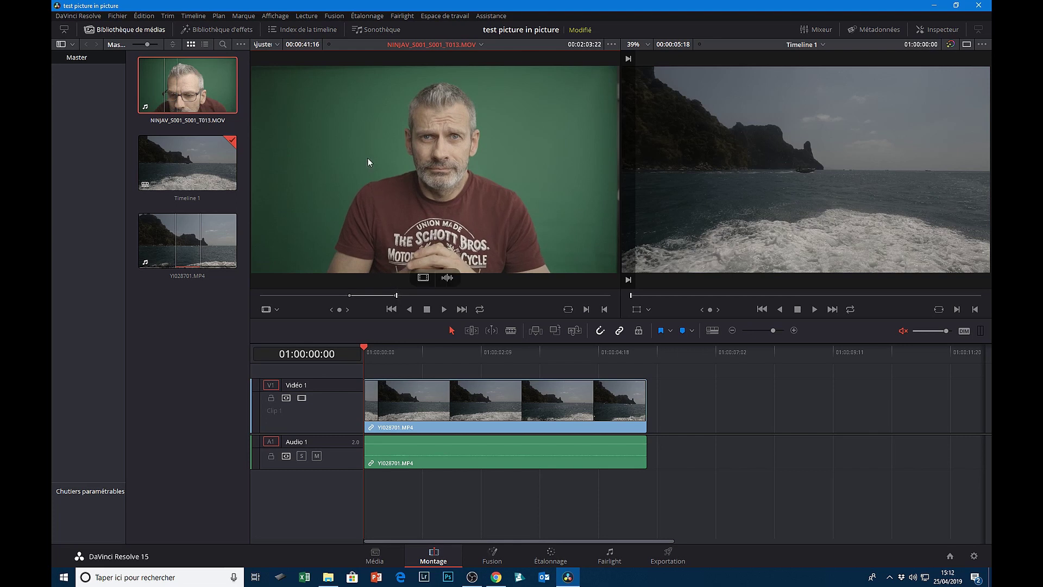
drag(367, 150, 365, 371)
Step: Enlarge the timeline area and trim the end of the green-screen clip to match the end of the sea clip
drag(454, 318, 458, 163)
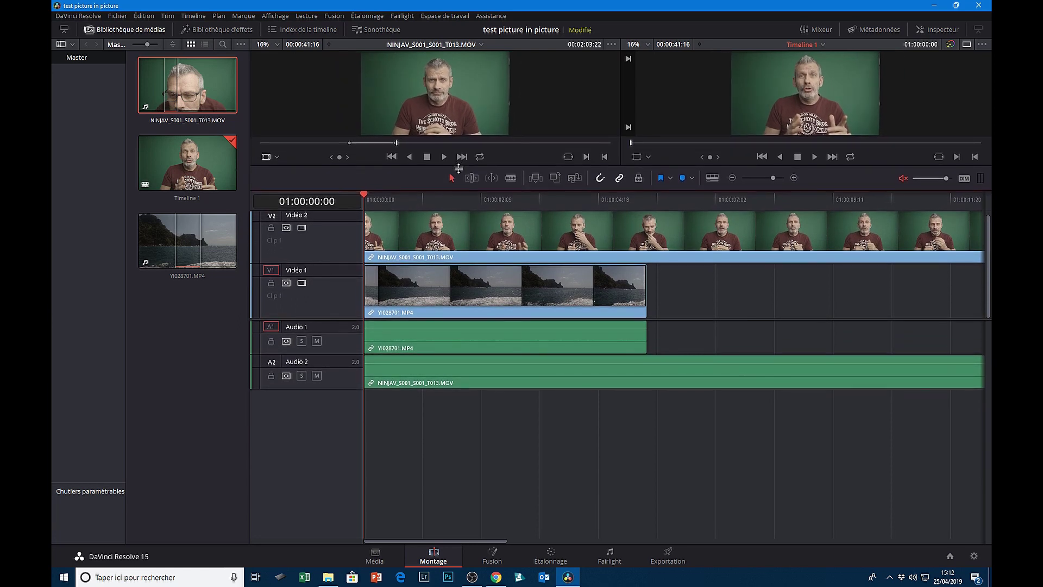
drag(459, 163, 466, 239)
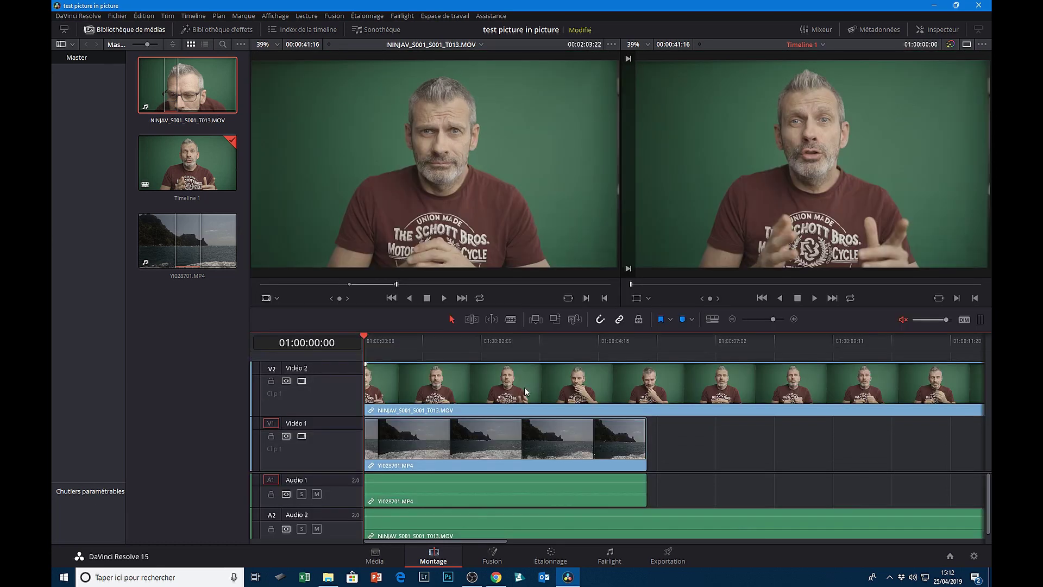
scroll(525, 388, down, 6)
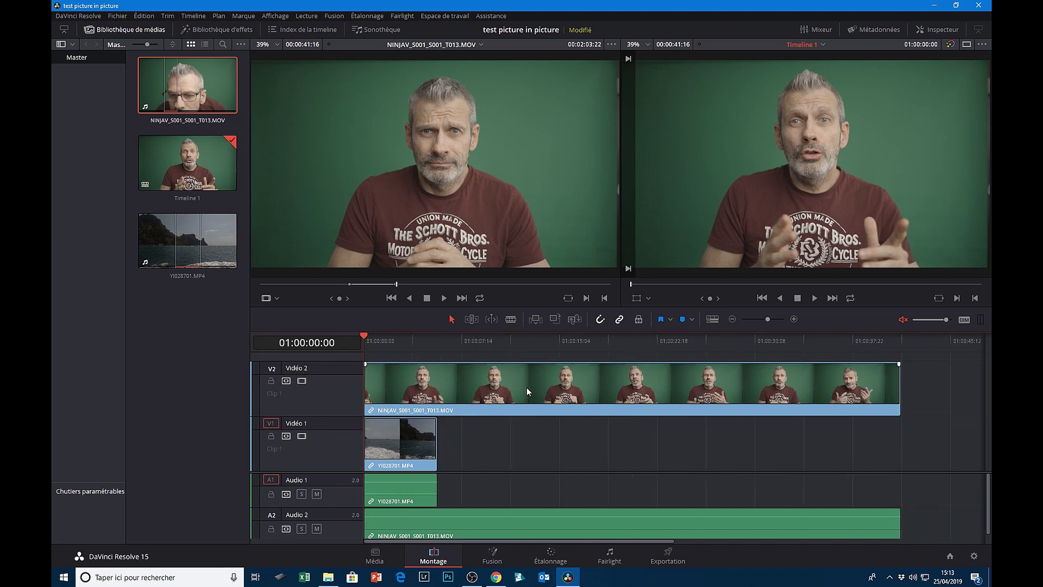
drag(896, 388, 438, 397)
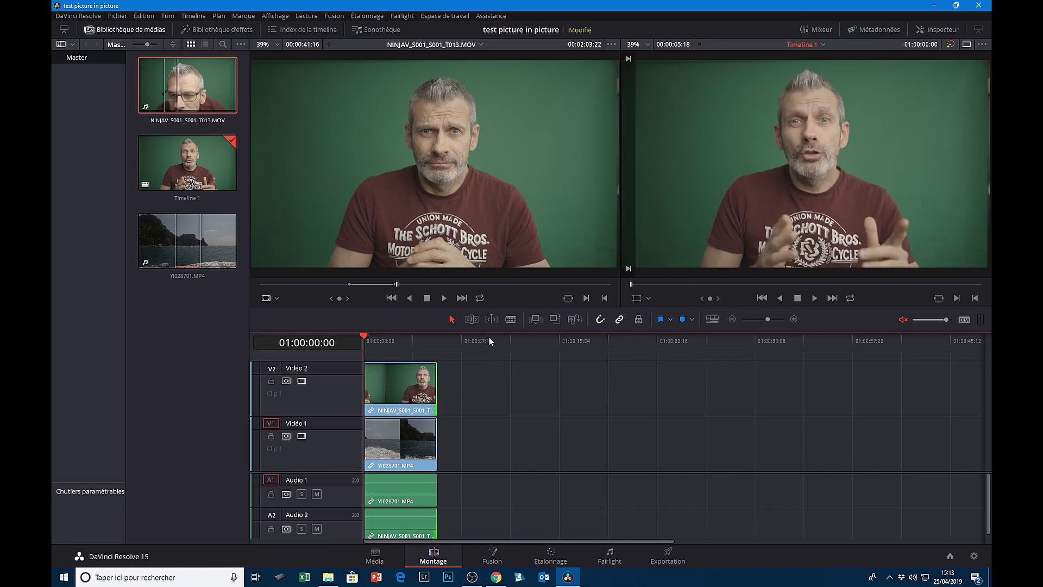
Step: Check the sea clip underneath at 01:00:03:02 by hiding the Vidéo 2 track and showing it again
drag(364, 336, 404, 361)
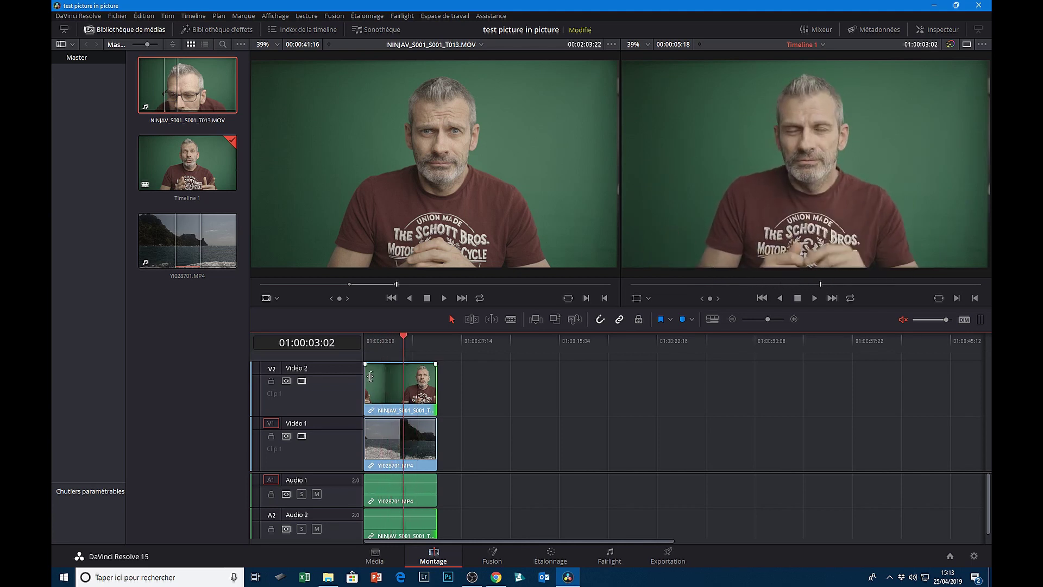
click(302, 380)
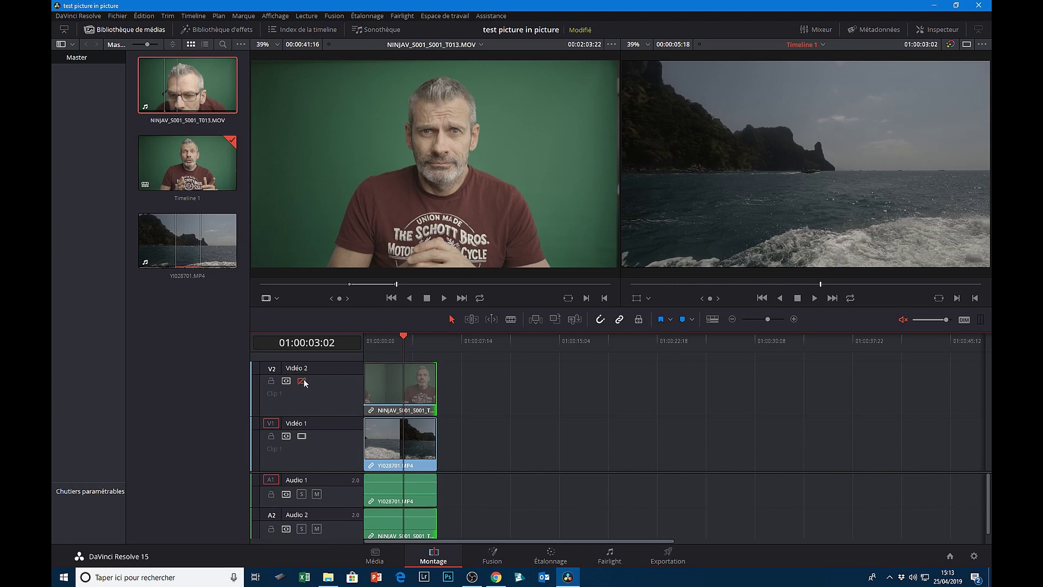
click(301, 381)
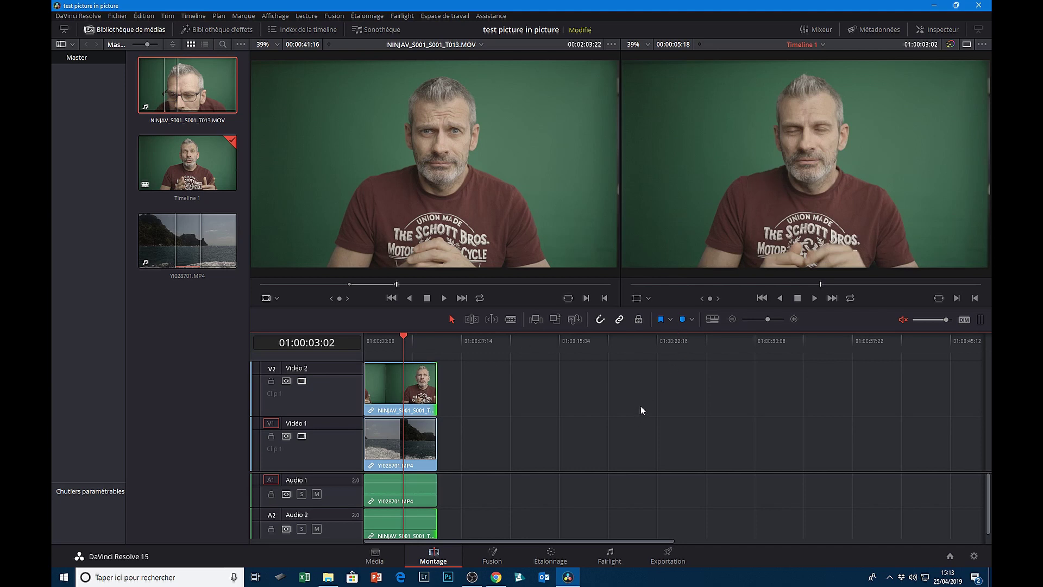
Step: Scale the green-screen clip on Vidéo 2 to a zoom of 0.270 and shift its X position to -62
click(414, 385)
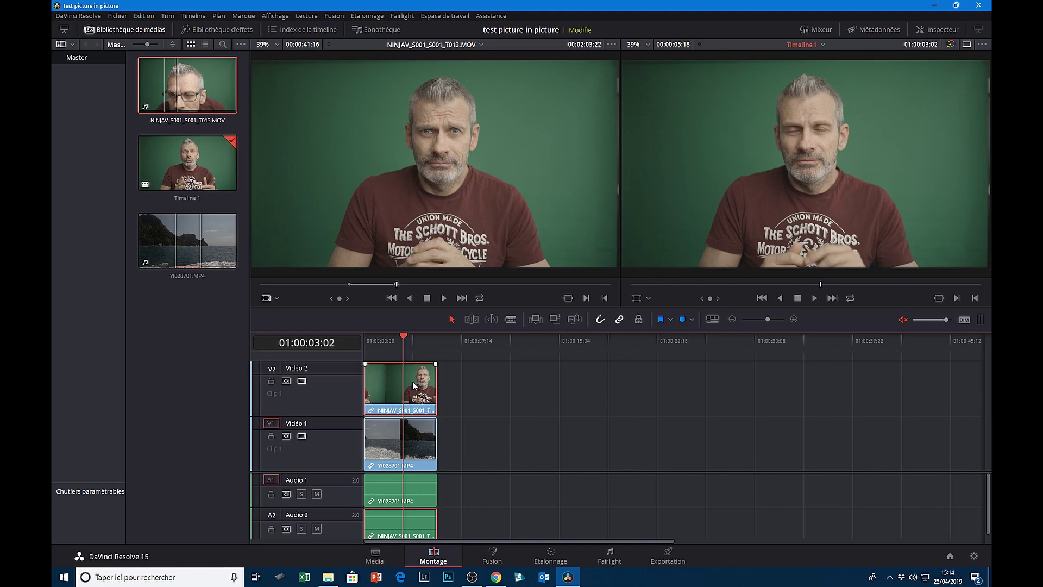
click(940, 30)
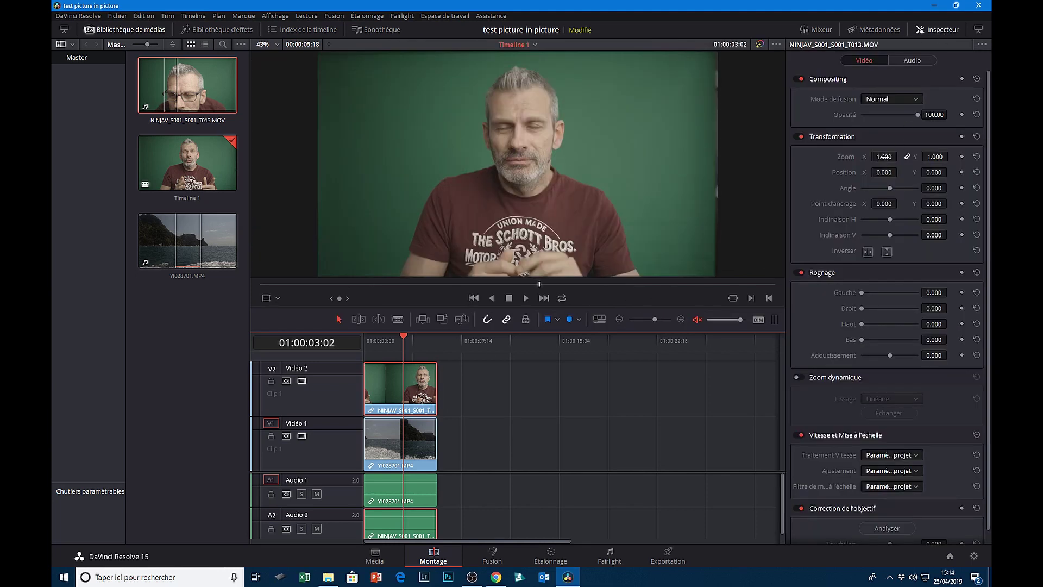
drag(889, 156, 849, 157)
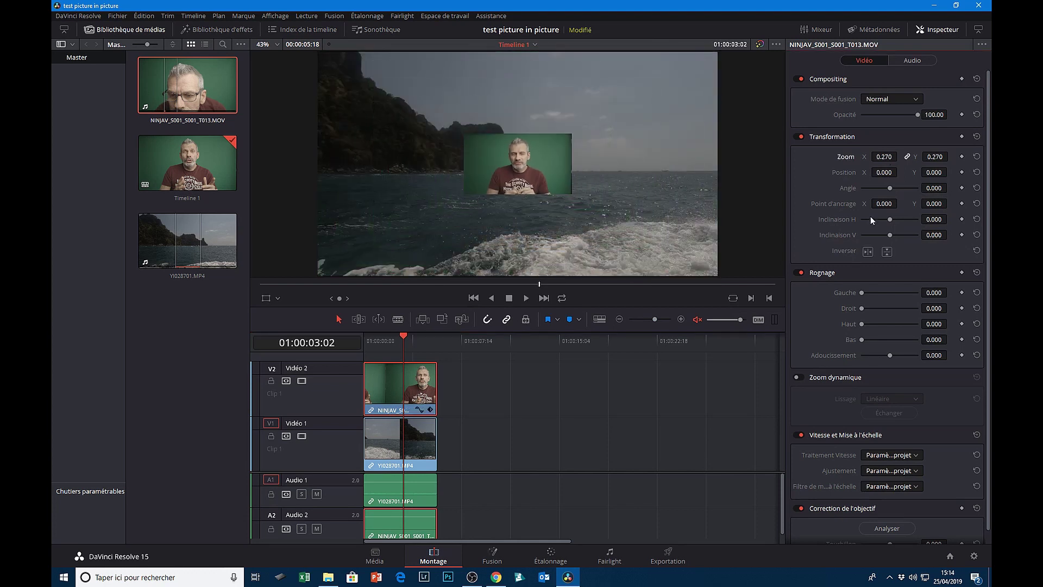
drag(887, 172, 853, 172)
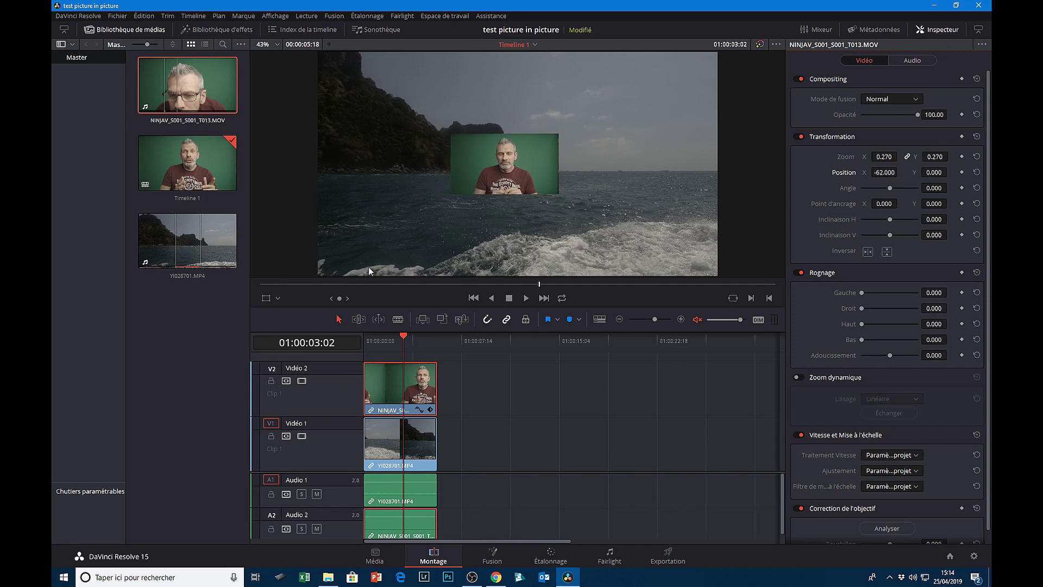
Step: With the on-screen Transform overlay, move the green-screen inset to the picture's lower-left corner at about X -707, Y -392 and shrink its zoom to 0.249
click(267, 298)
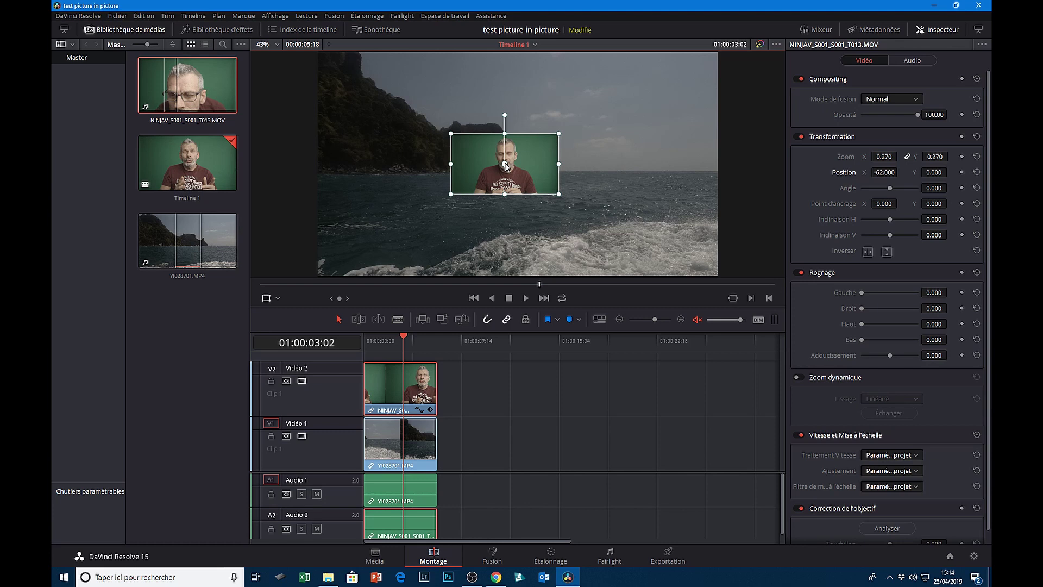
drag(505, 165, 371, 247)
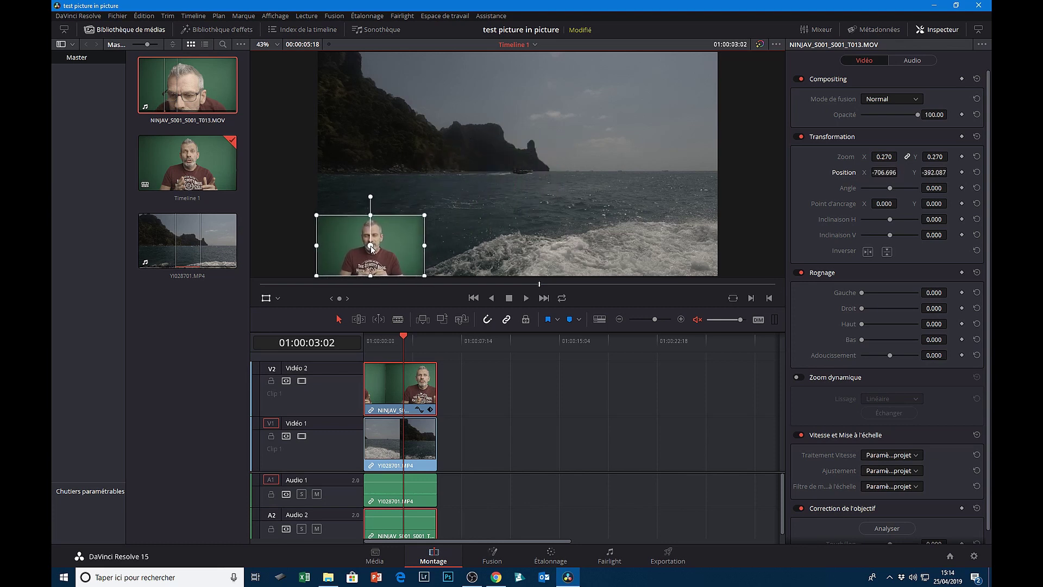
mouse_move(424, 216)
mouse_down()
mouse_move(457, 191)
mouse_move(412, 223)
mouse_move(428, 210)
mouse_move(420, 217)
mouse_up()
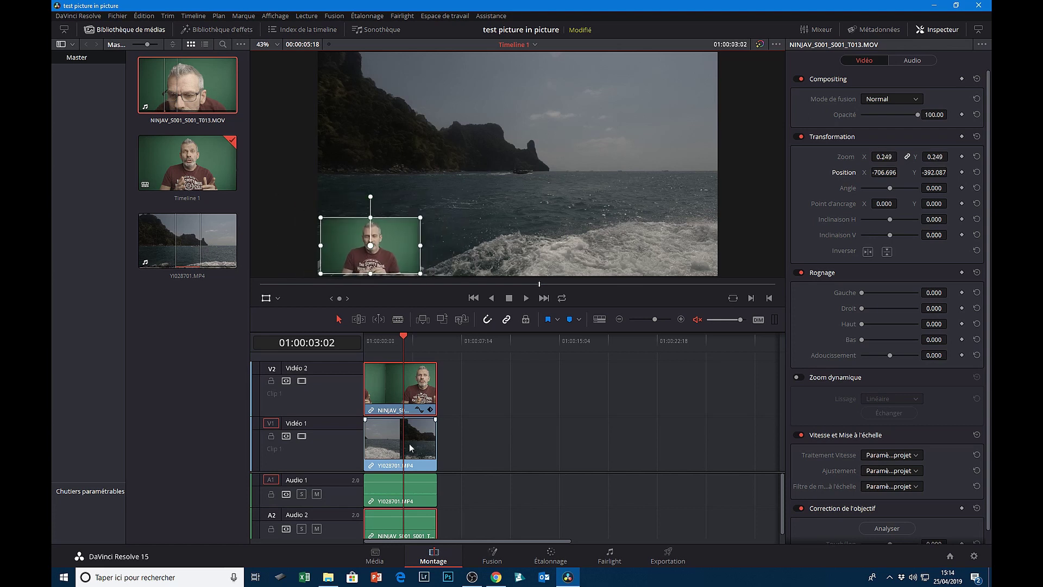
click(409, 443)
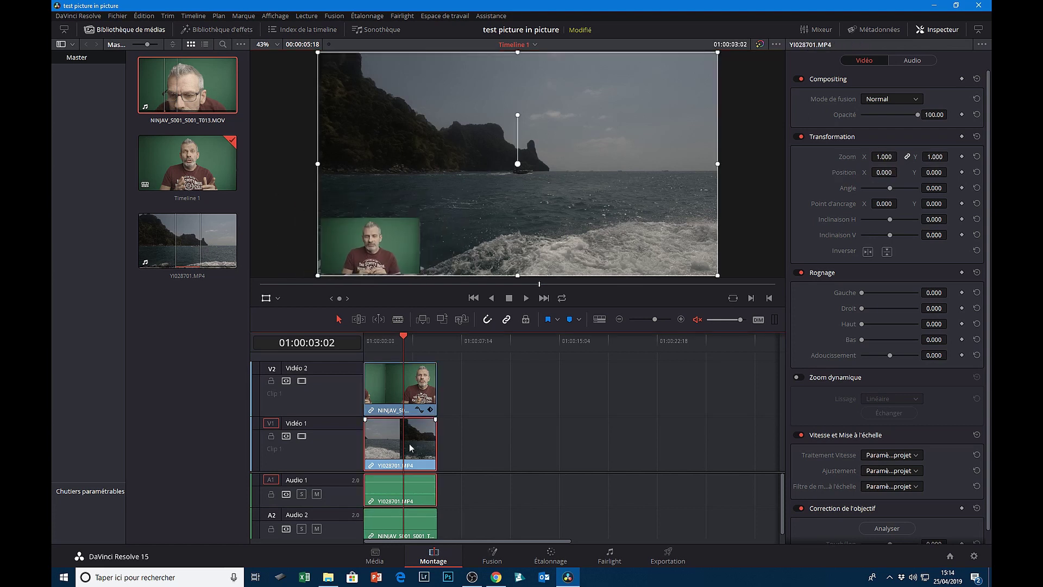
click(406, 401)
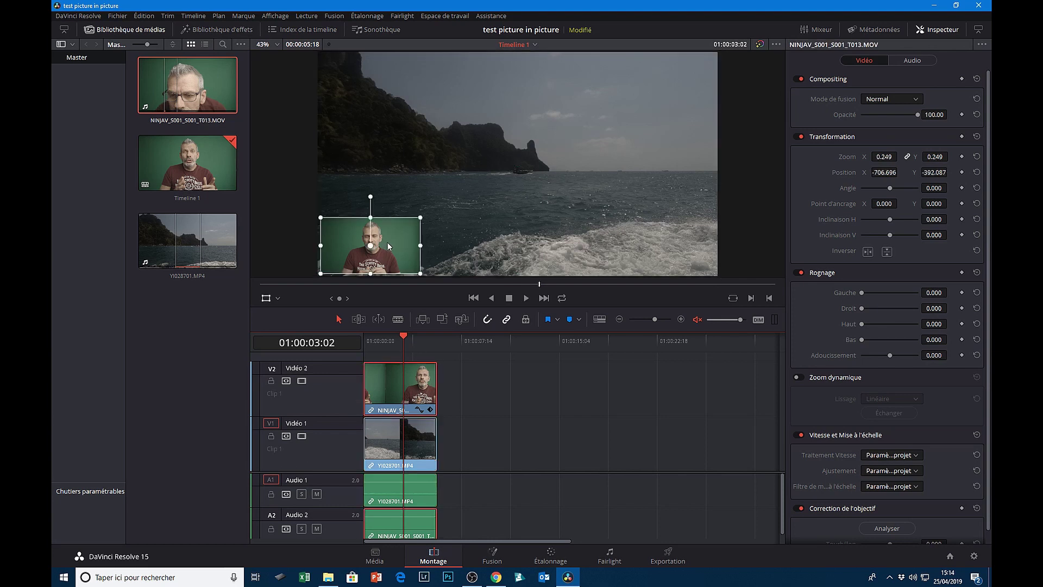
Step: Add Zoom and Position keyframes to the green-screen inset at 01:00:02:04
click(414, 337)
drag(412, 334, 393, 360)
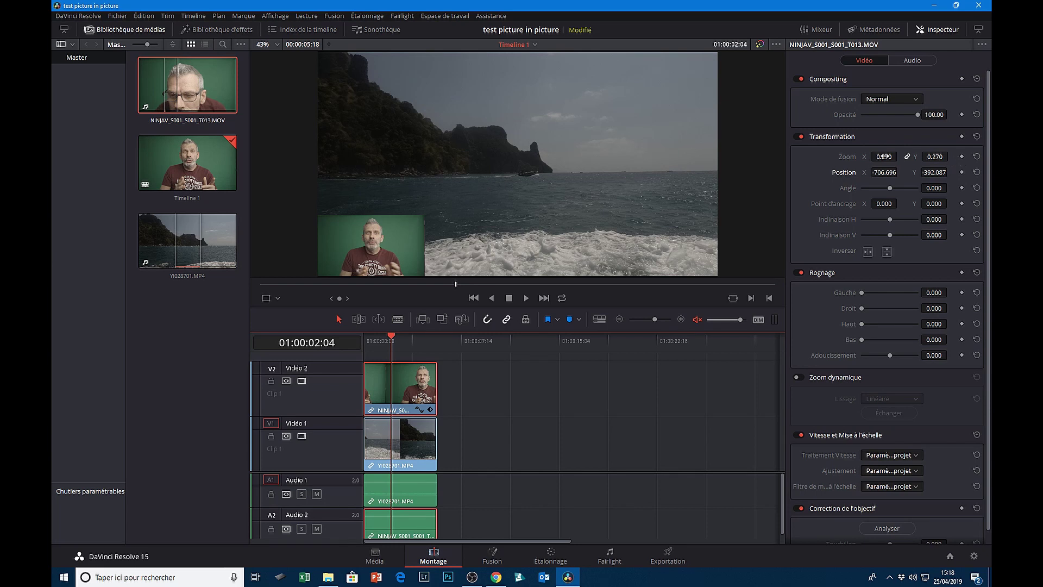
click(961, 156)
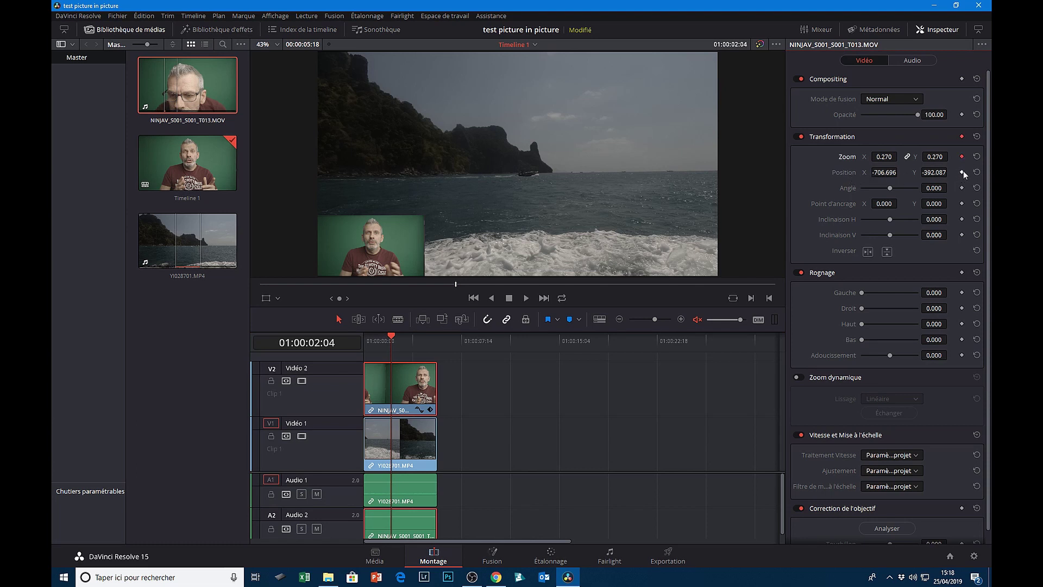
click(962, 172)
Step: At 01:00:00:00, reset the green-screen clip's position to 0 and its zoom to 1.000, and play the shrinking animation
drag(392, 335, 369, 333)
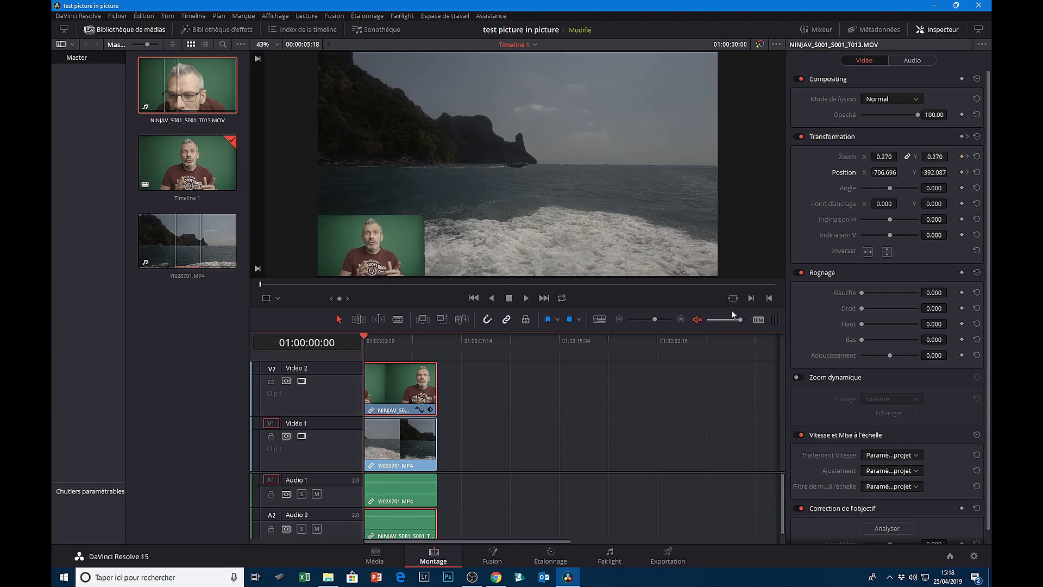
double_click(845, 171)
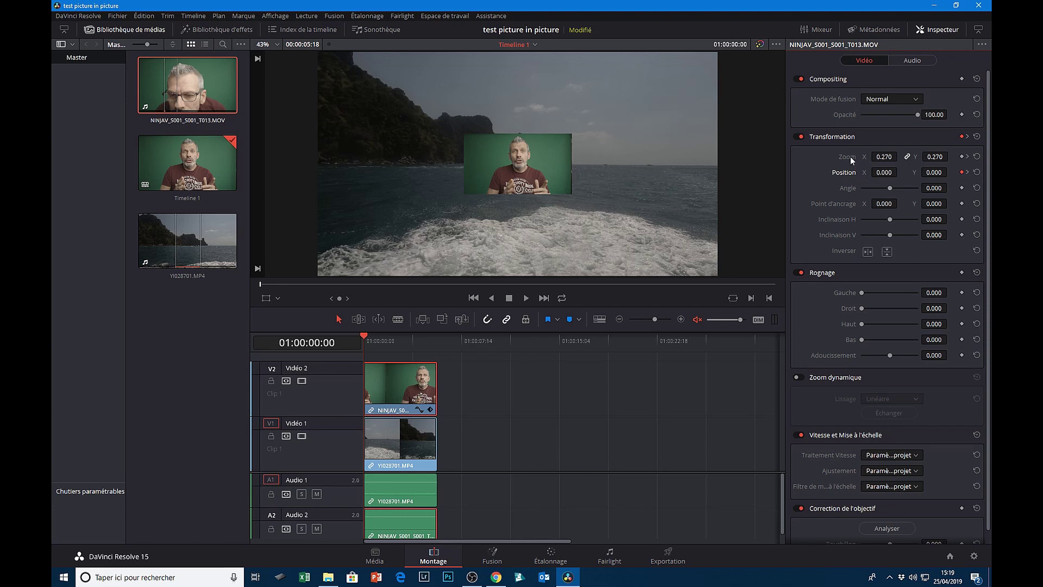
double_click(848, 156)
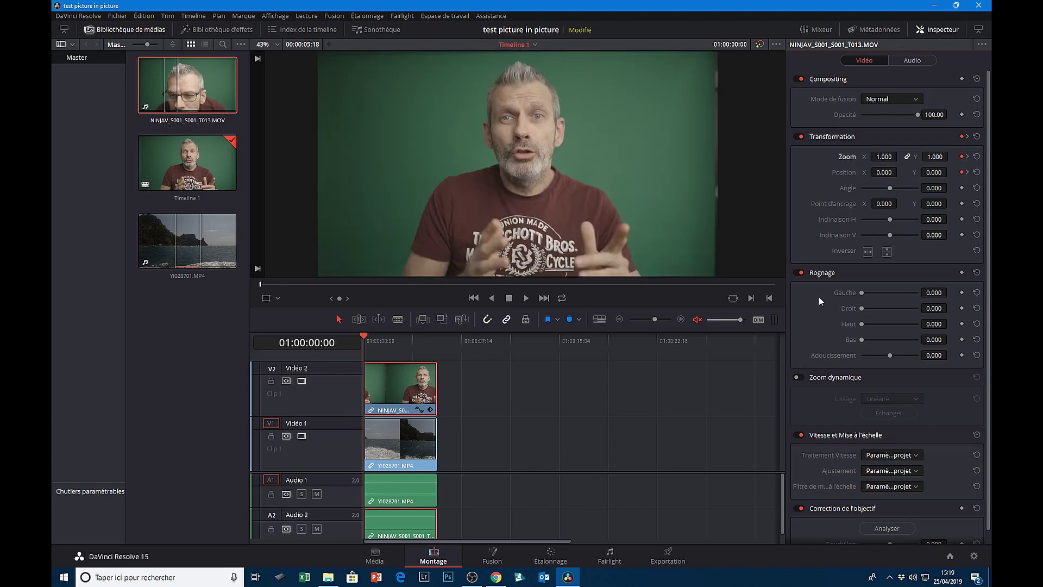
click(527, 299)
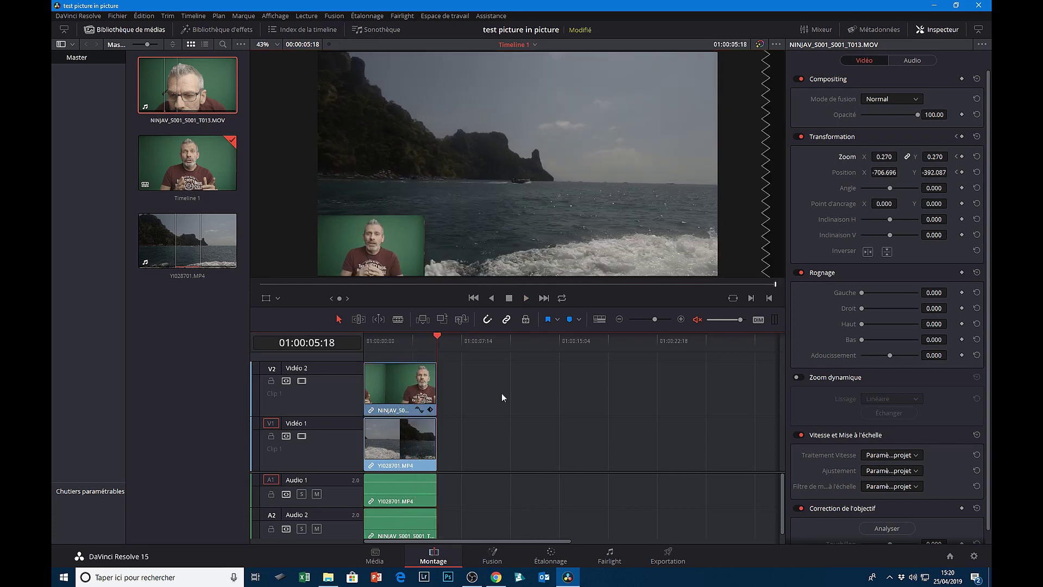
Step: Delete all the video and audio clips from the timeline
drag(465, 432, 388, 535)
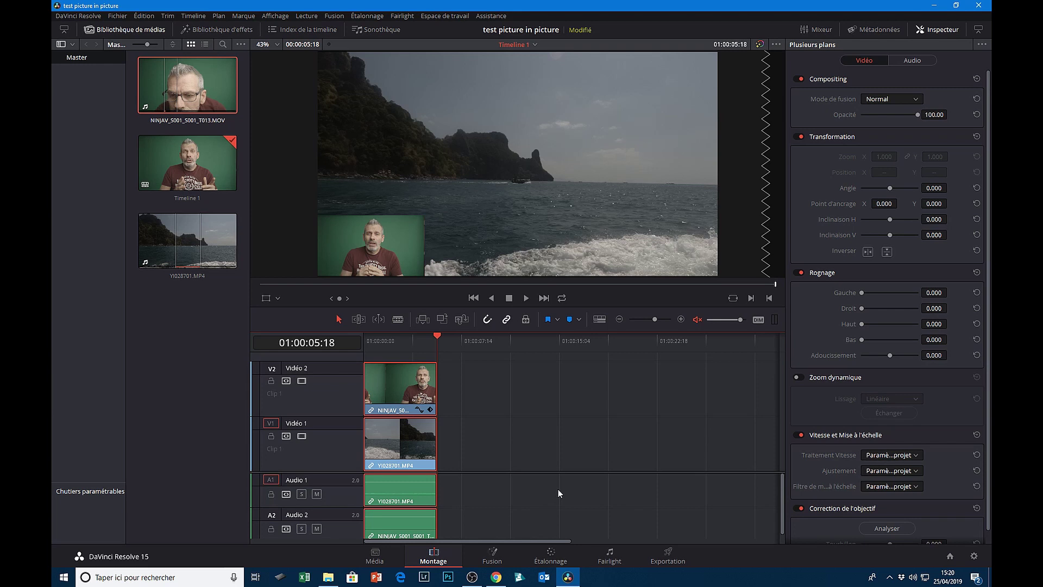
key(Delete)
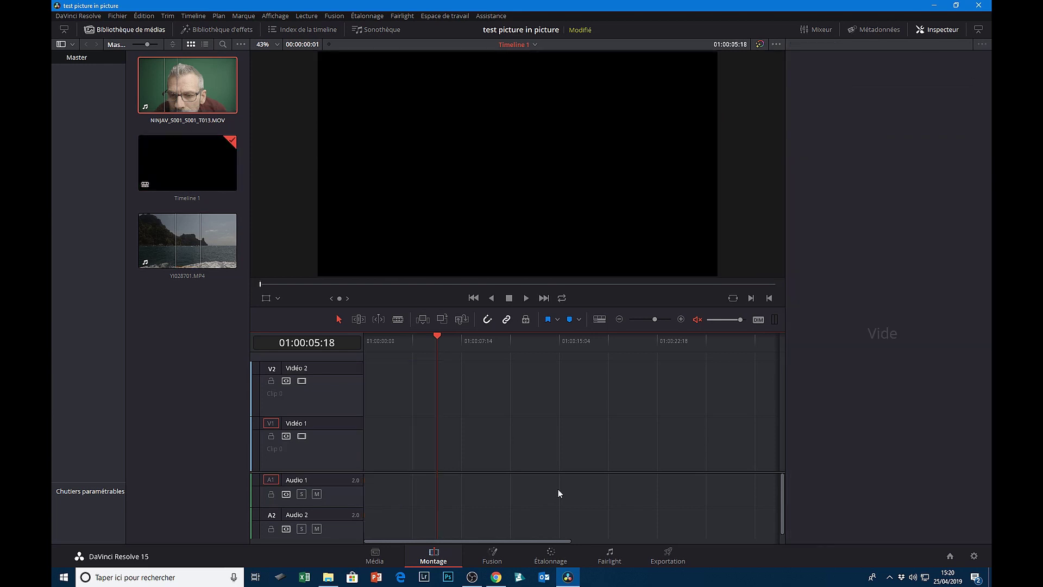
Step: Mark the green-screen source clip from 00:03:15:14 to 00:04:00:06 and place that range at the start of the Video 1 track
click(943, 29)
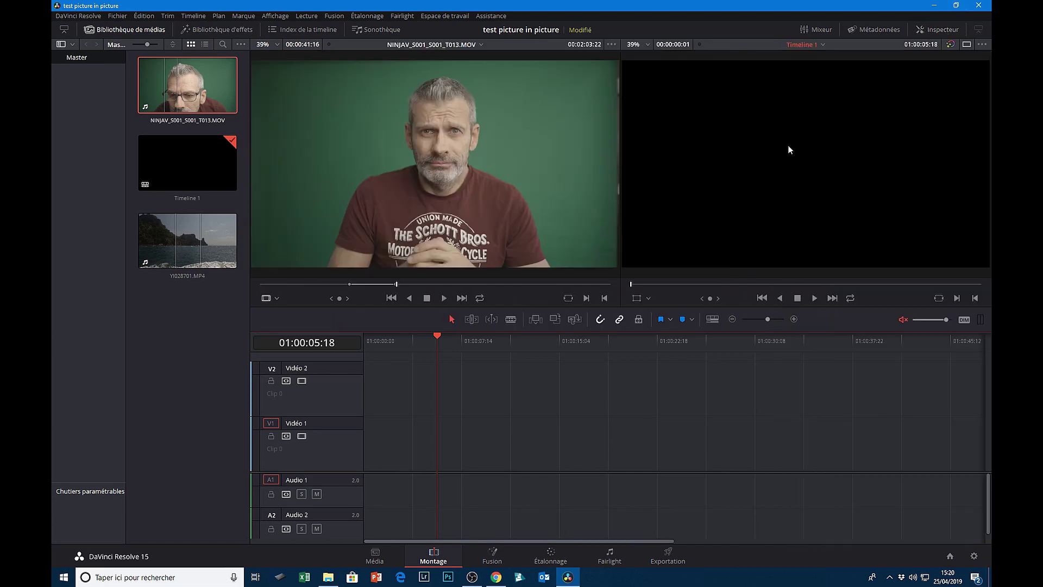
double_click(193, 97)
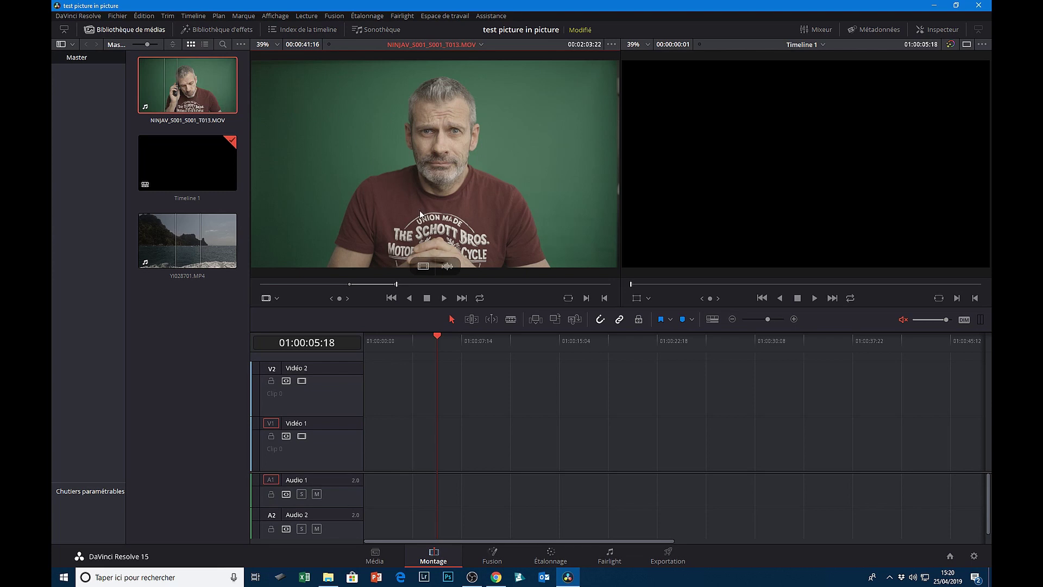
drag(398, 286, 477, 289)
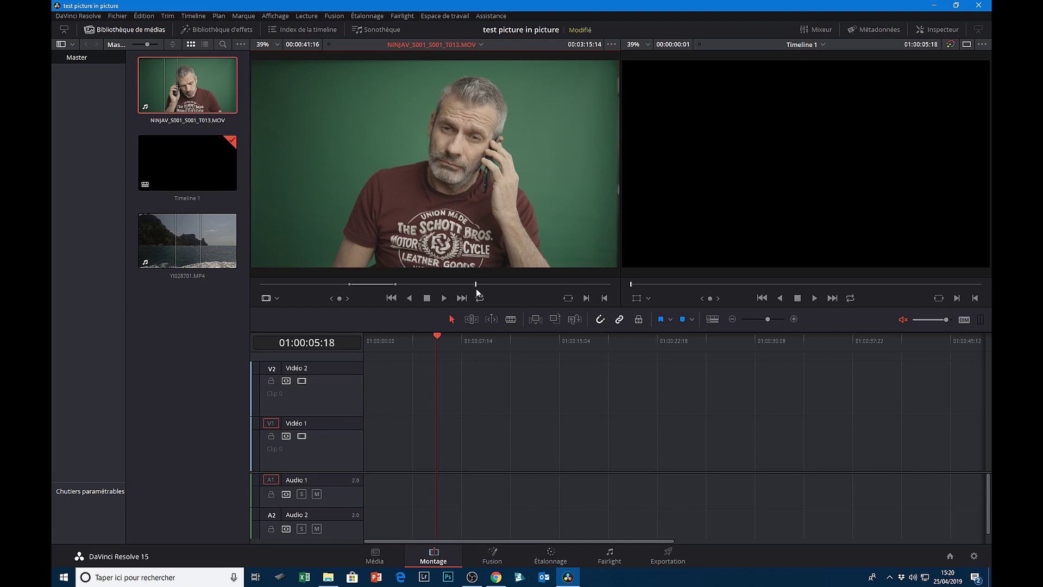
key(i)
drag(476, 285, 526, 292)
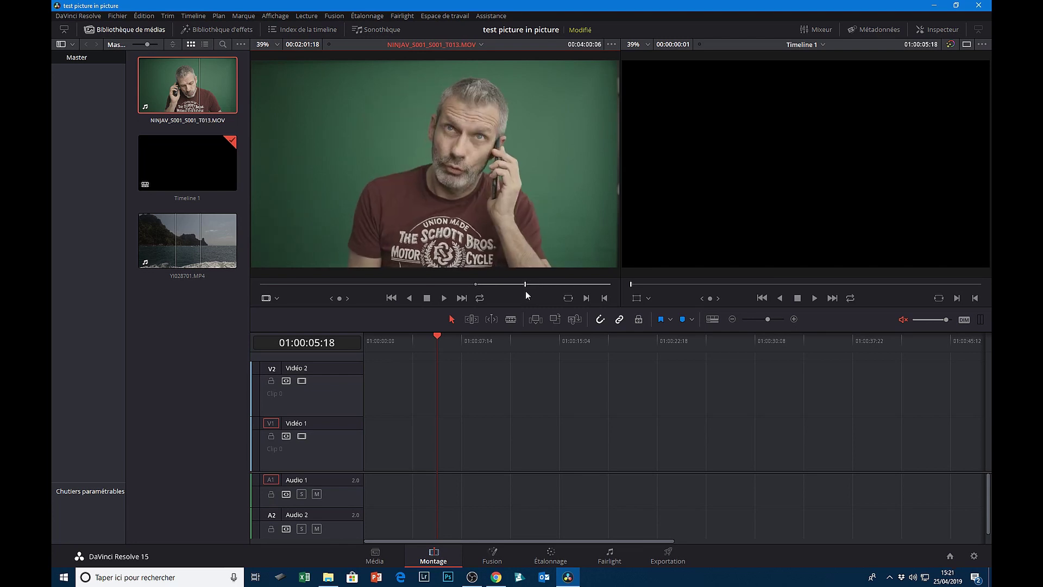
key(o)
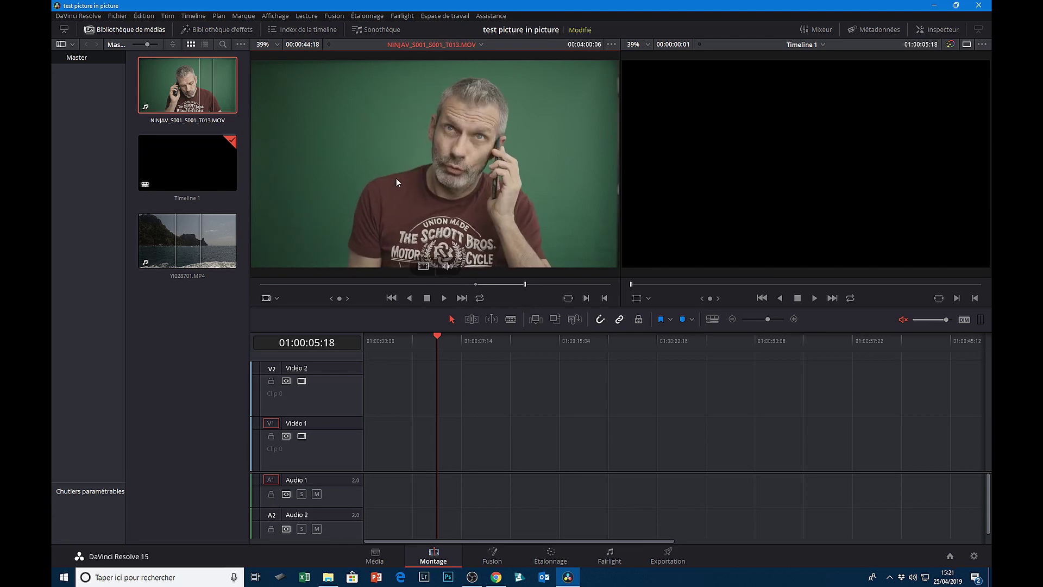
drag(404, 148, 364, 450)
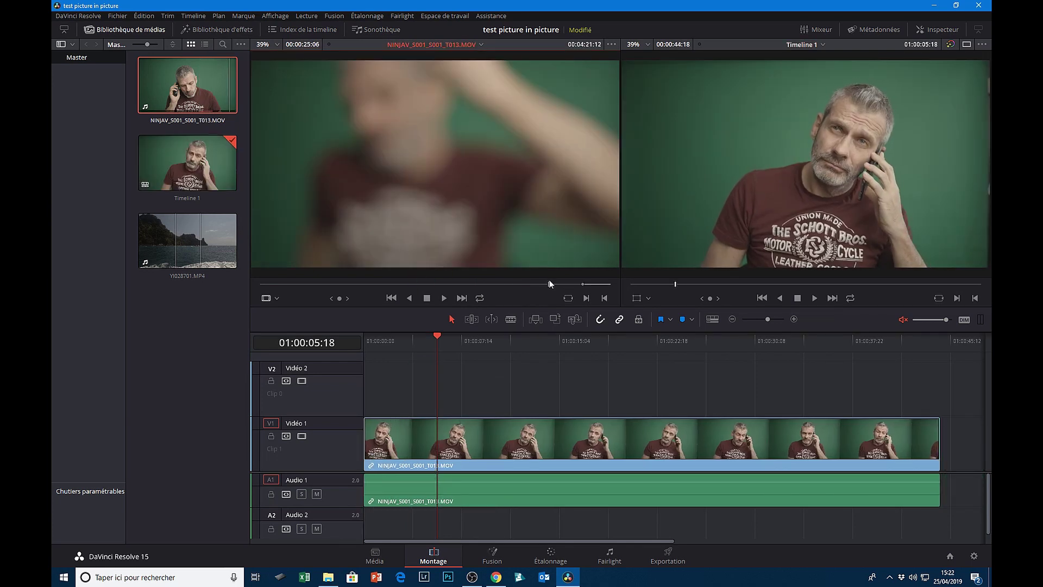
Step: Place the source range 00:04:25:12 to 00:04:52:12 at the start of Video 2 and trim the Video 1 clip to the same end
drag(549, 281, 553, 280)
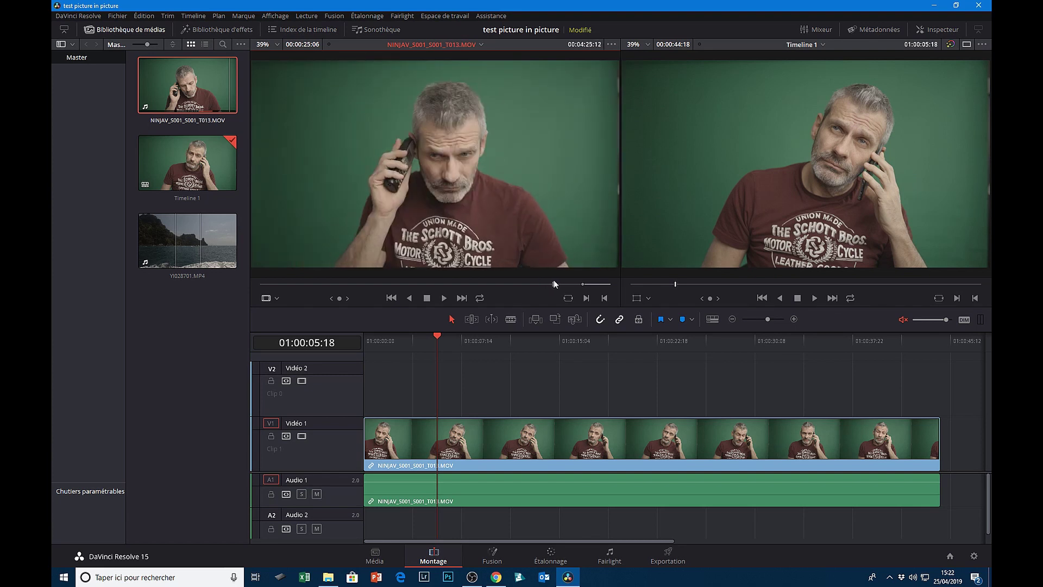
key(i)
drag(553, 281, 584, 281)
key(o)
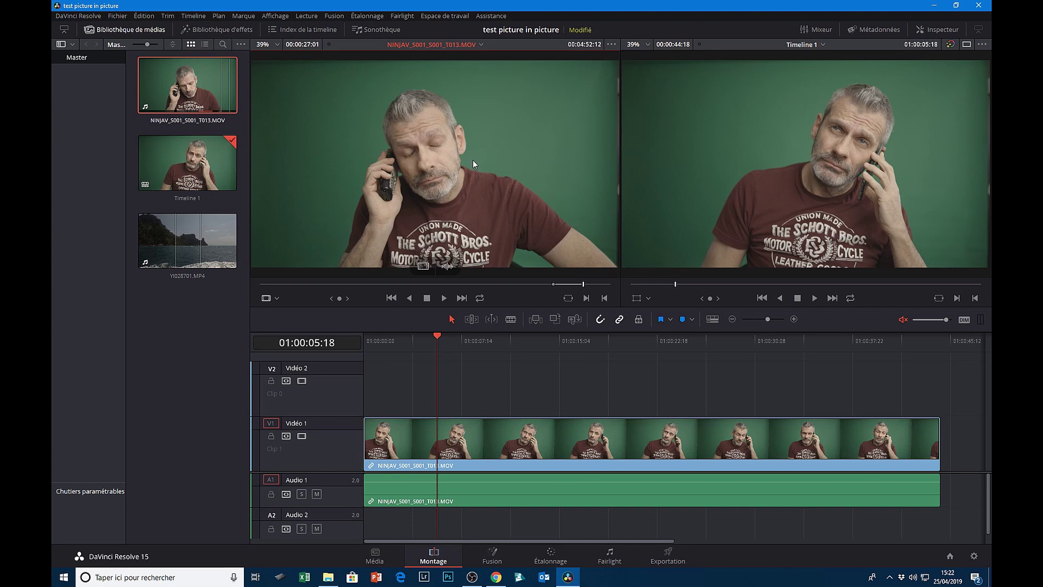
drag(464, 127, 370, 396)
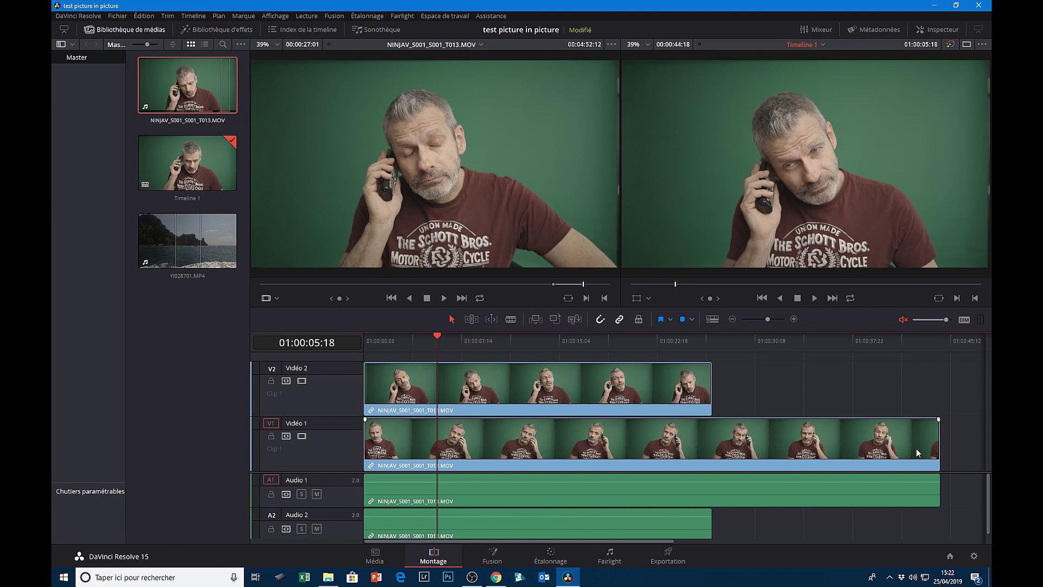
drag(939, 441, 711, 449)
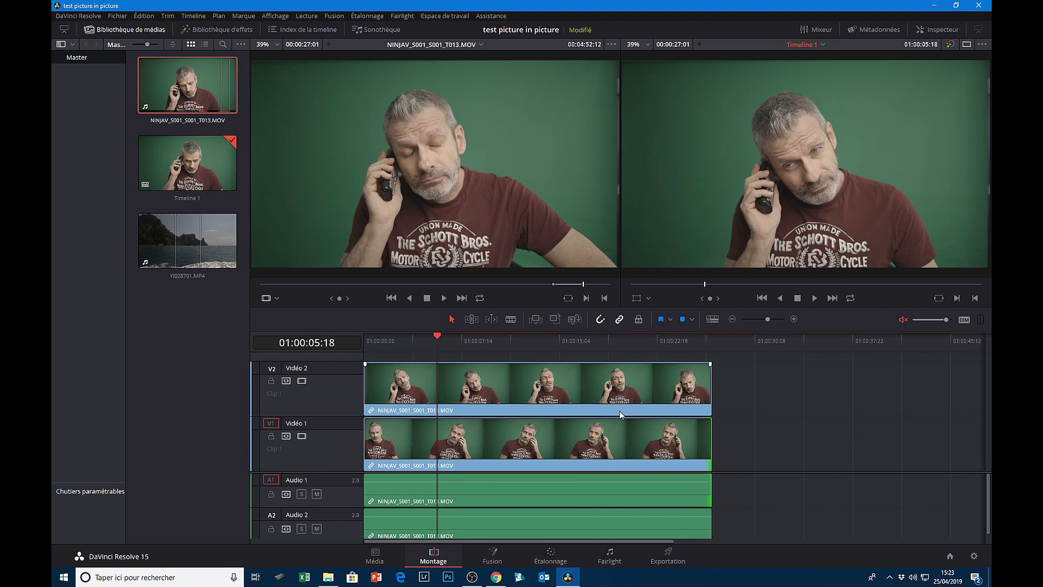
Step: Shift the Video 2 clip to position X -528 and crop its right side by 467.5
click(566, 389)
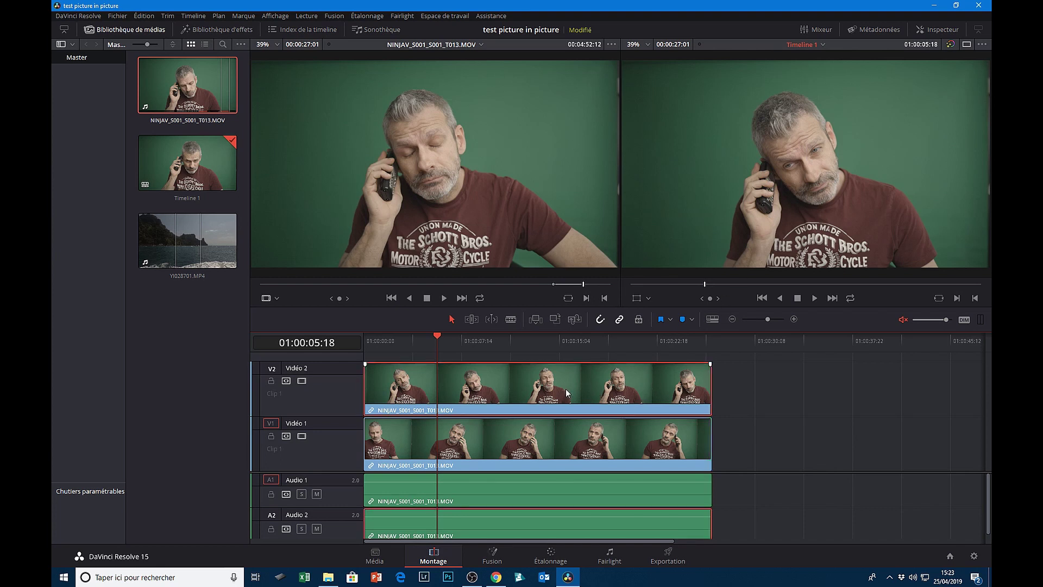
click(937, 28)
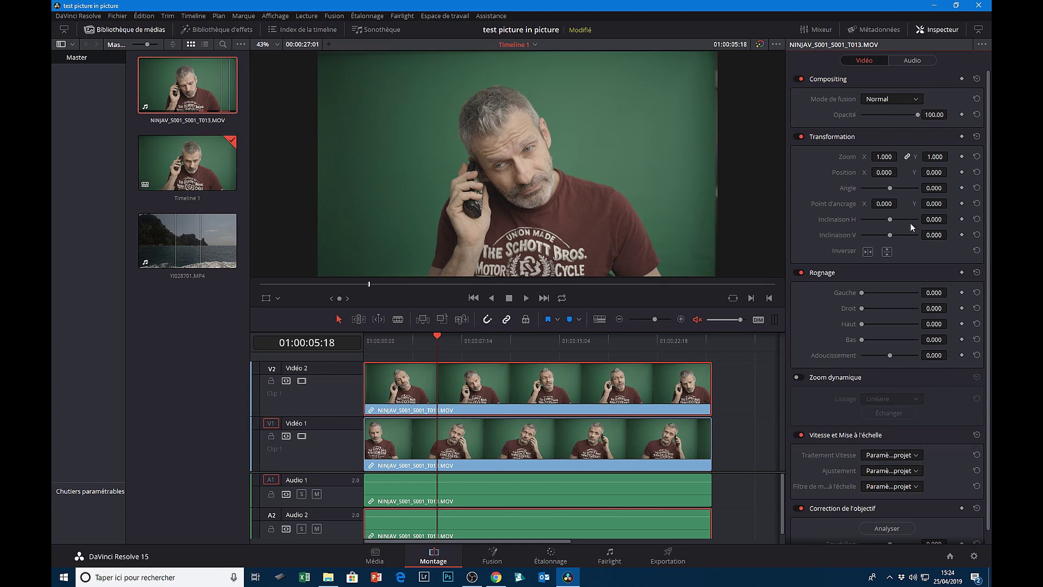
drag(888, 172, 601, 172)
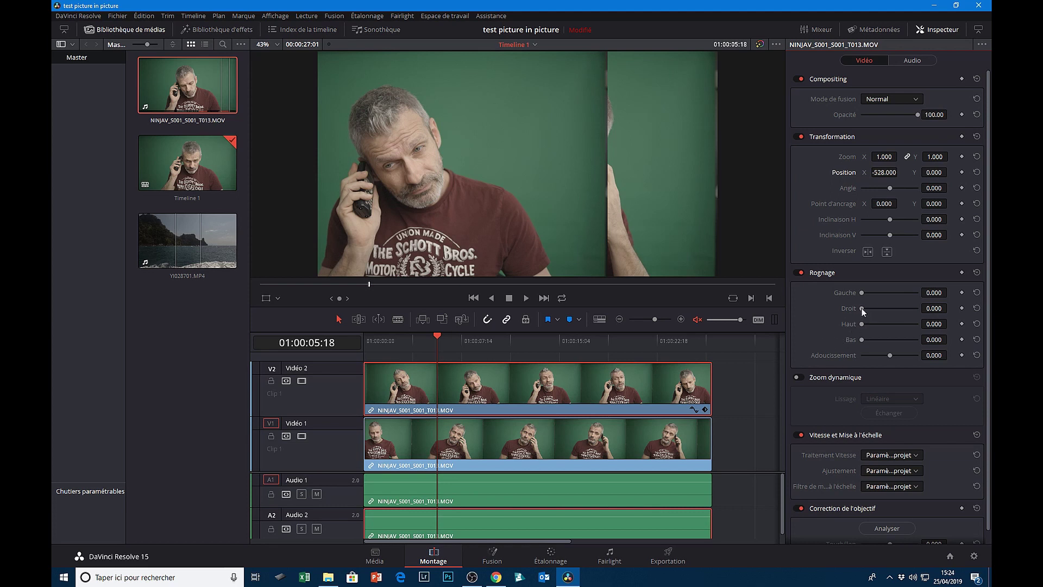
drag(862, 308, 875, 309)
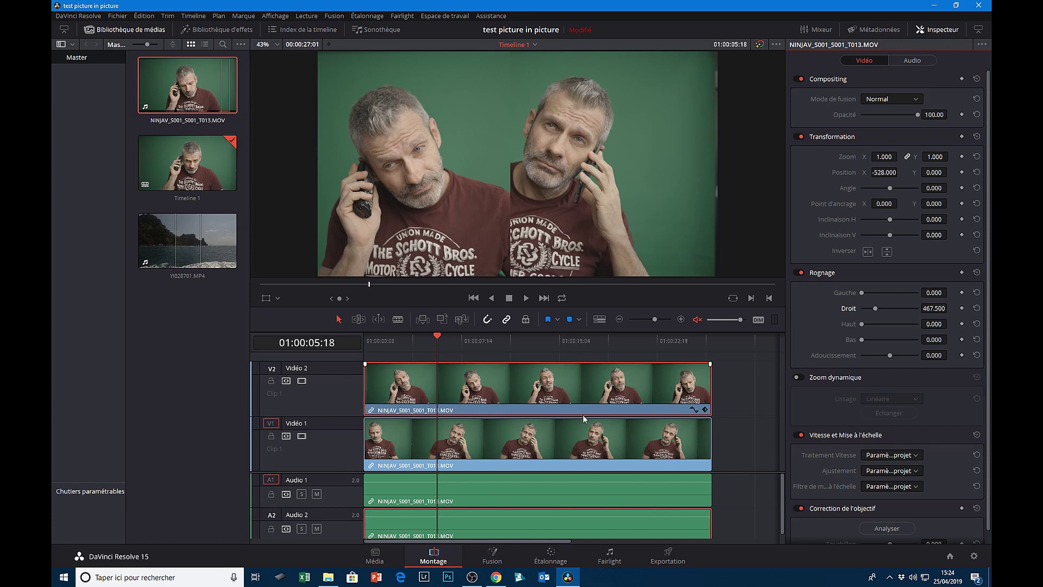
Step: Shift the Video 1 clip to position X 318 and crop its left side by 651.1, leaving a gap between the two images
click(540, 452)
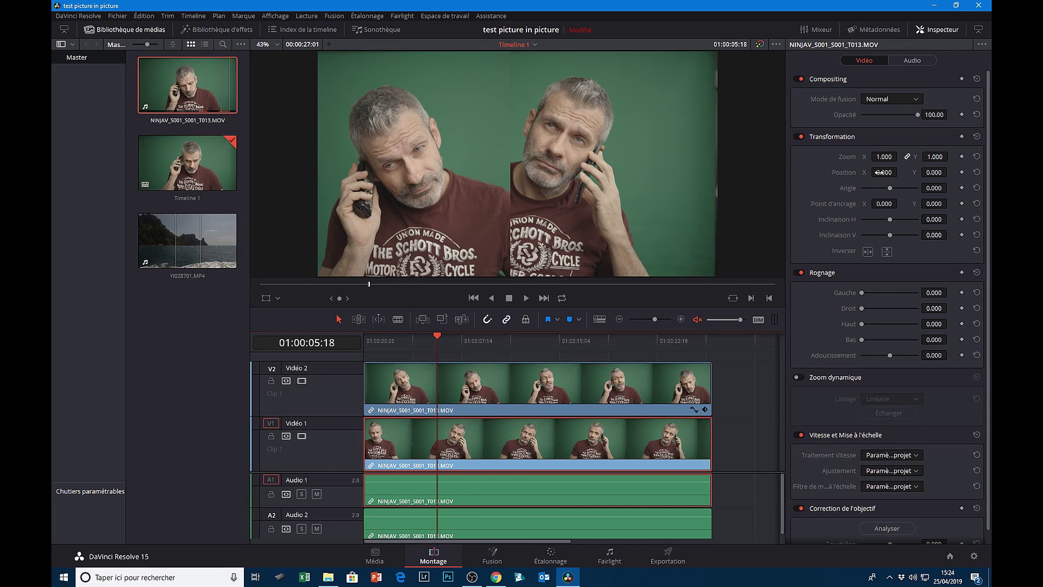
drag(879, 172, 901, 172)
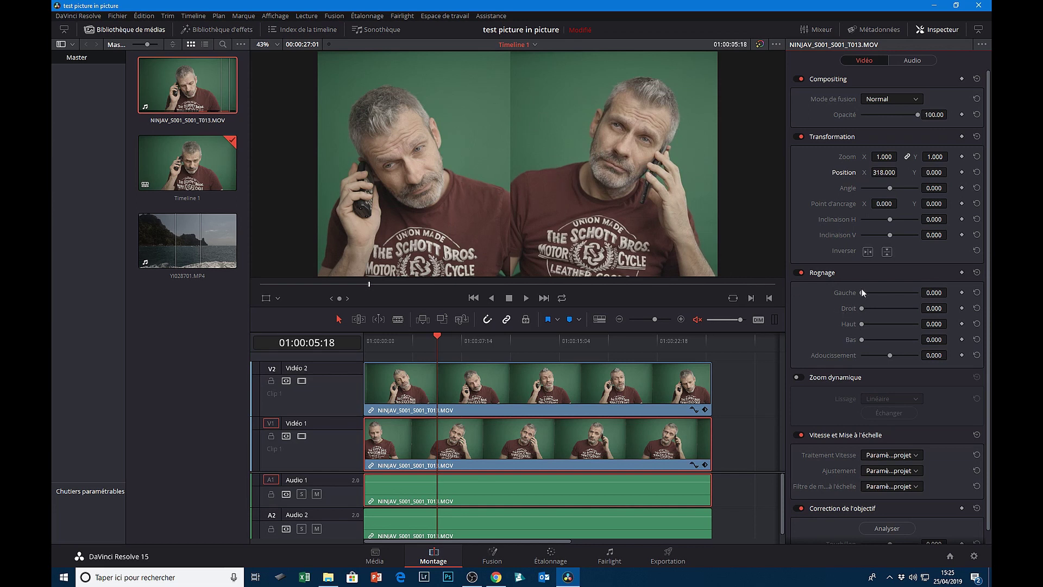
drag(865, 292, 881, 291)
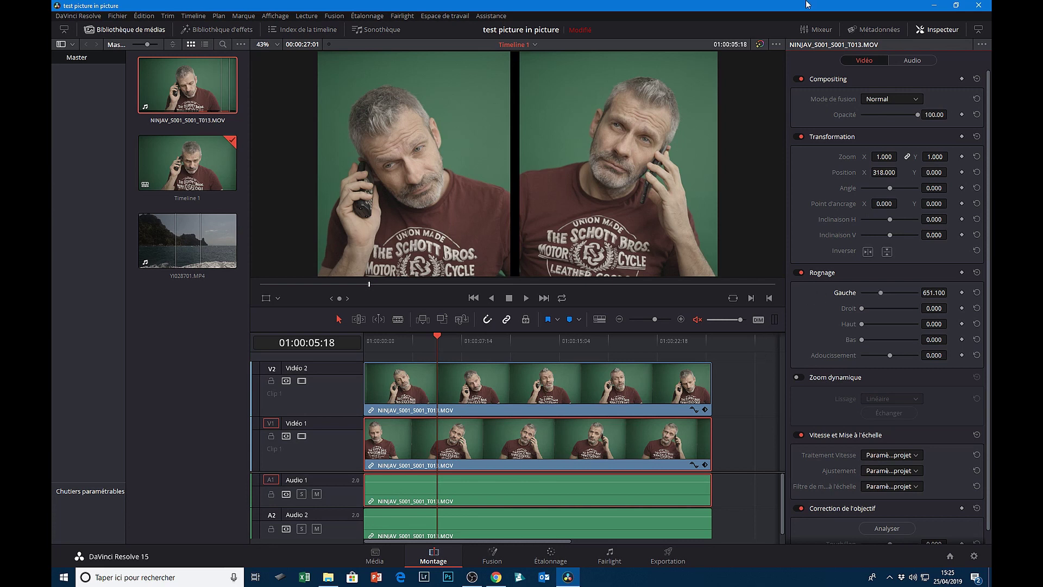
Step: Hide the Inspector and media pool and show only the timeline viewer
click(951, 31)
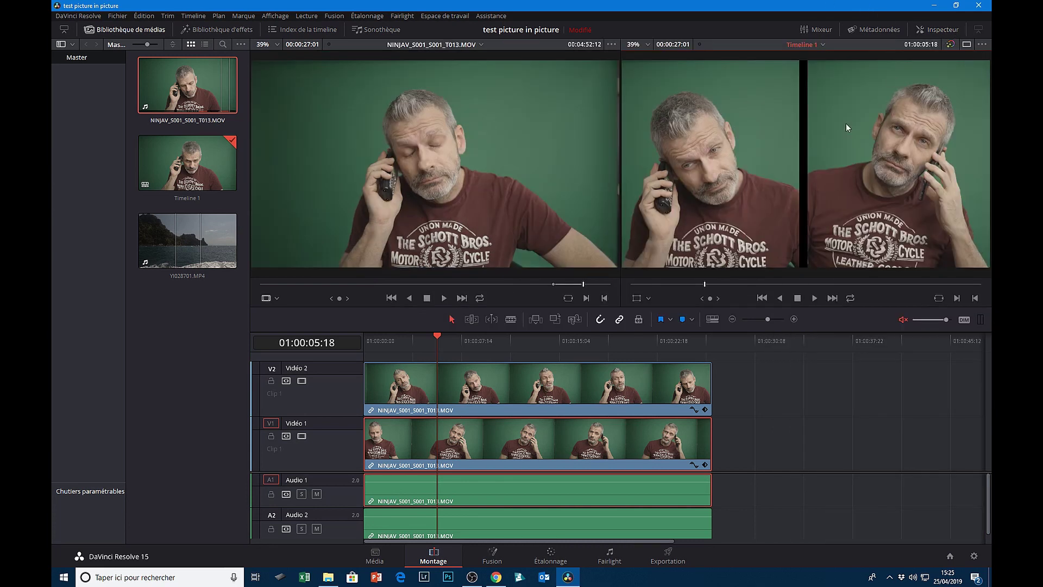
click(966, 45)
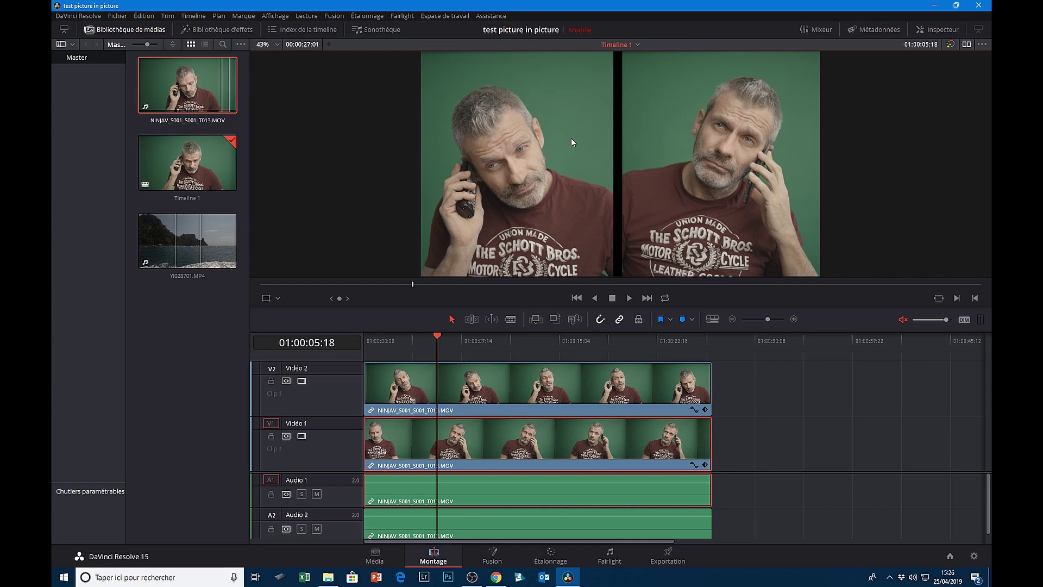
click(136, 31)
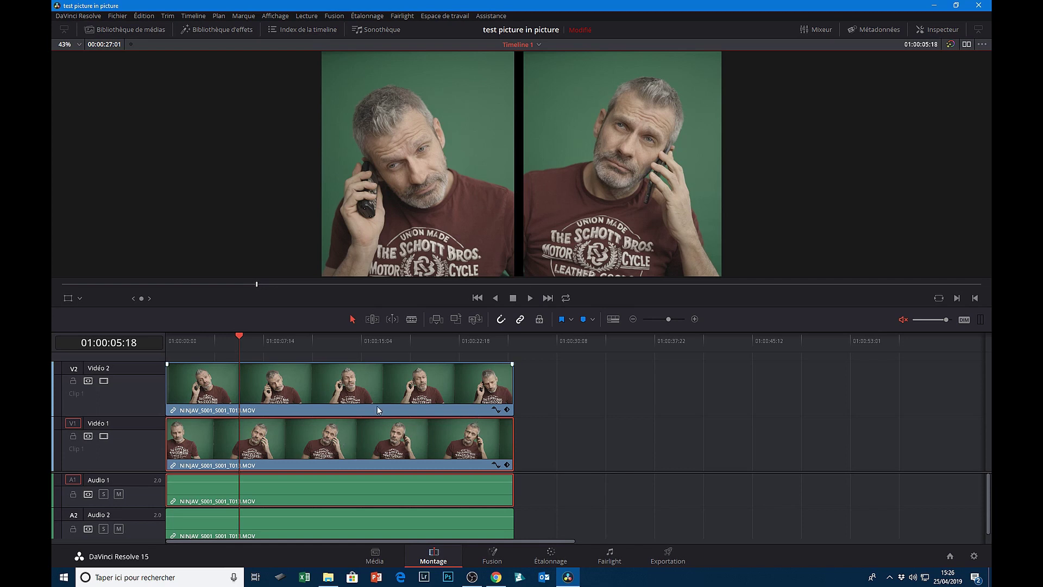
Step: Add a third video track, enlarge the timeline area, and move both clips up one track to free Video 1
right_click(144, 447)
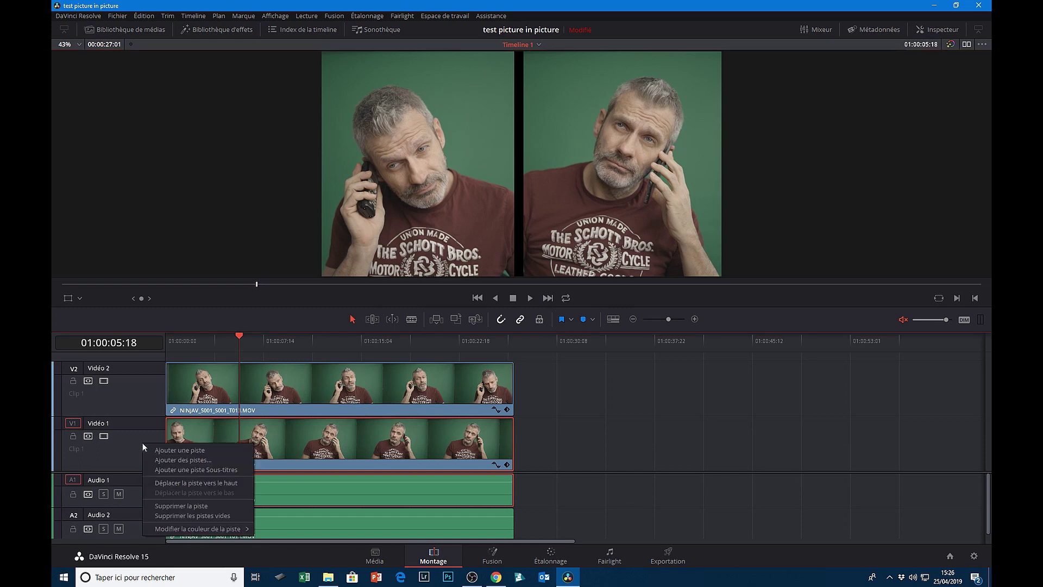
click(191, 450)
drag(286, 308, 287, 205)
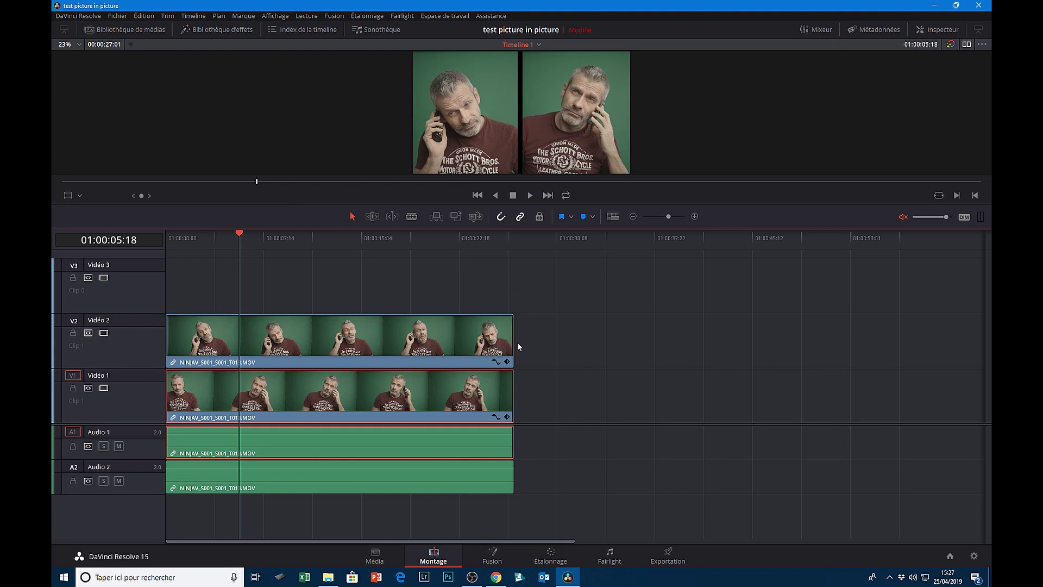
drag(533, 337, 381, 307)
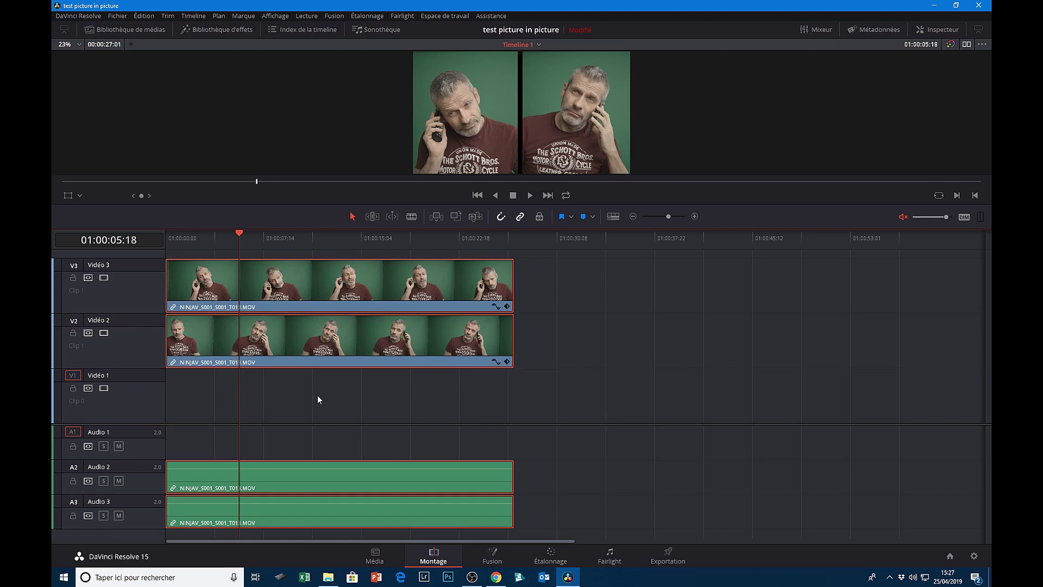
Step: Add a Couleur opaque generator at the start of Video 1 and extend it to the end of the clips above
click(199, 30)
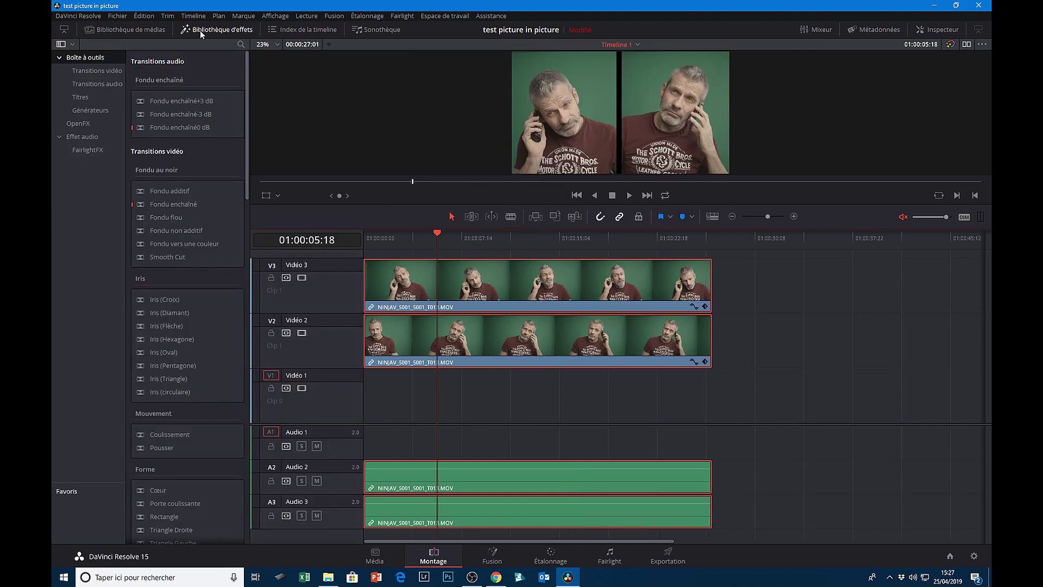
click(92, 112)
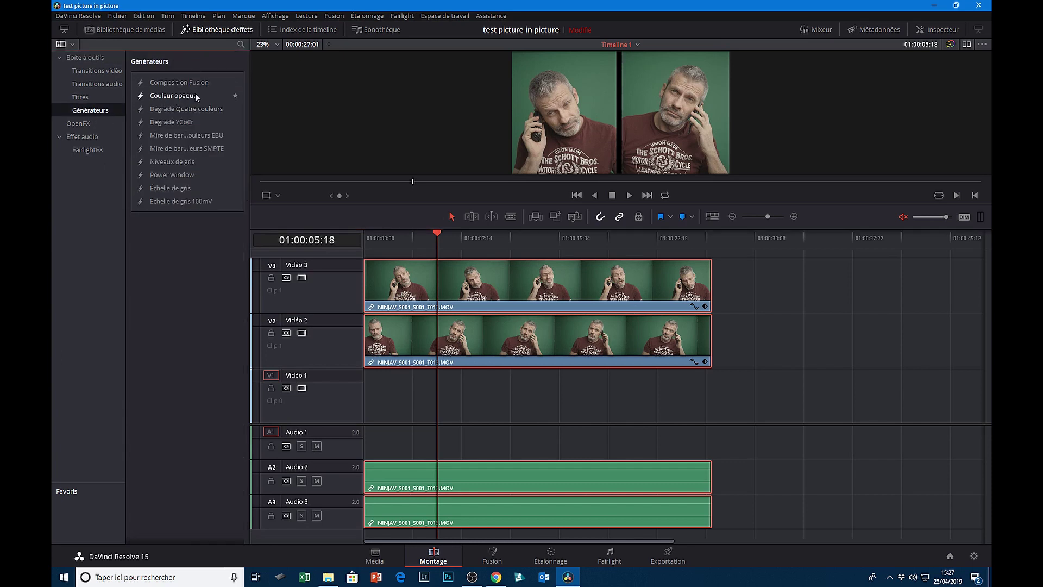
drag(195, 92, 365, 400)
drag(427, 417, 710, 418)
click(697, 398)
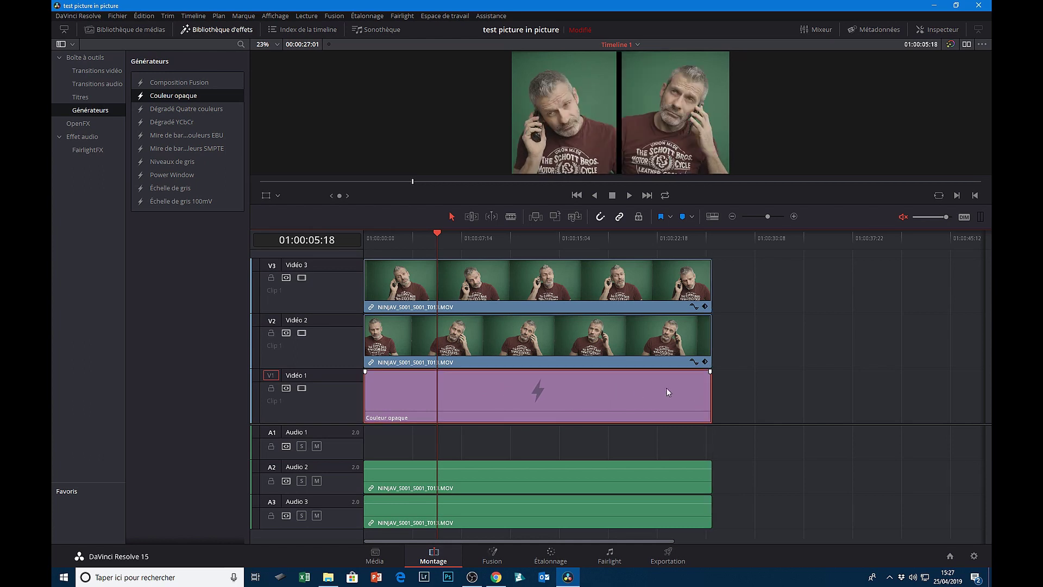
Step: Change the Couleur opaque generator's colour to orange and pause the full-screen playback of the split screen
click(934, 30)
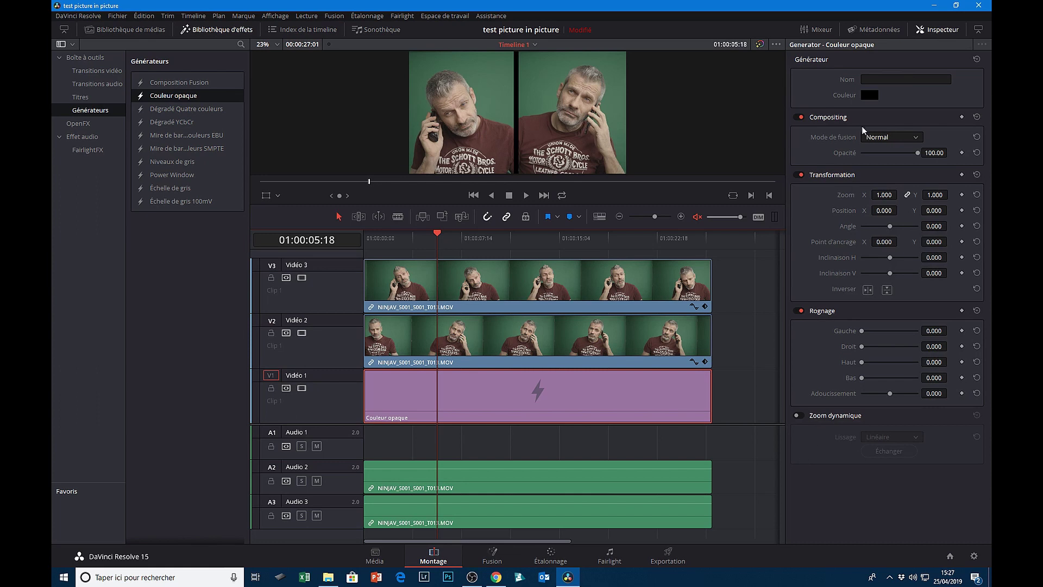
click(870, 95)
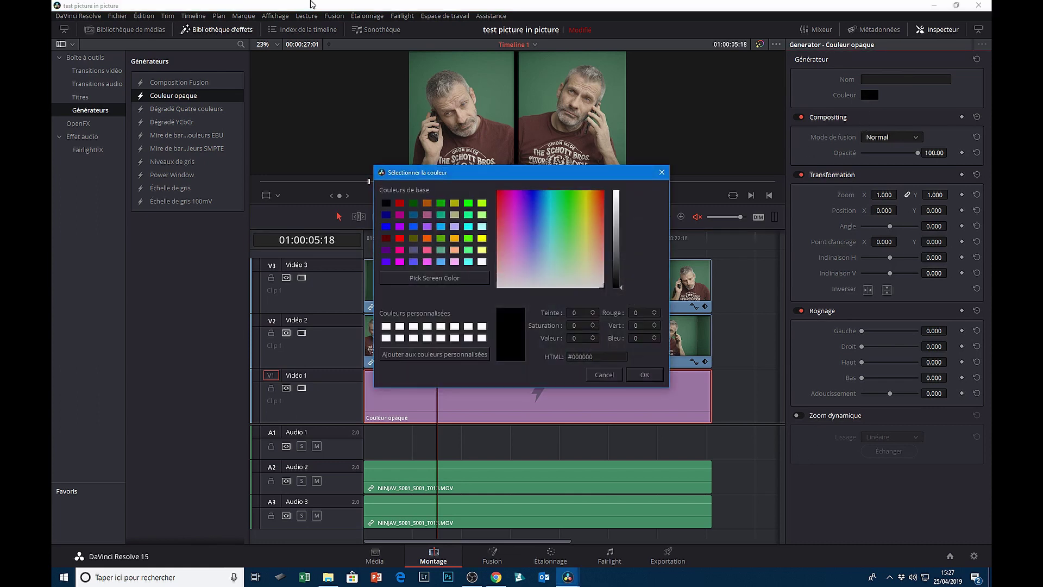
click(619, 278)
drag(623, 265, 624, 190)
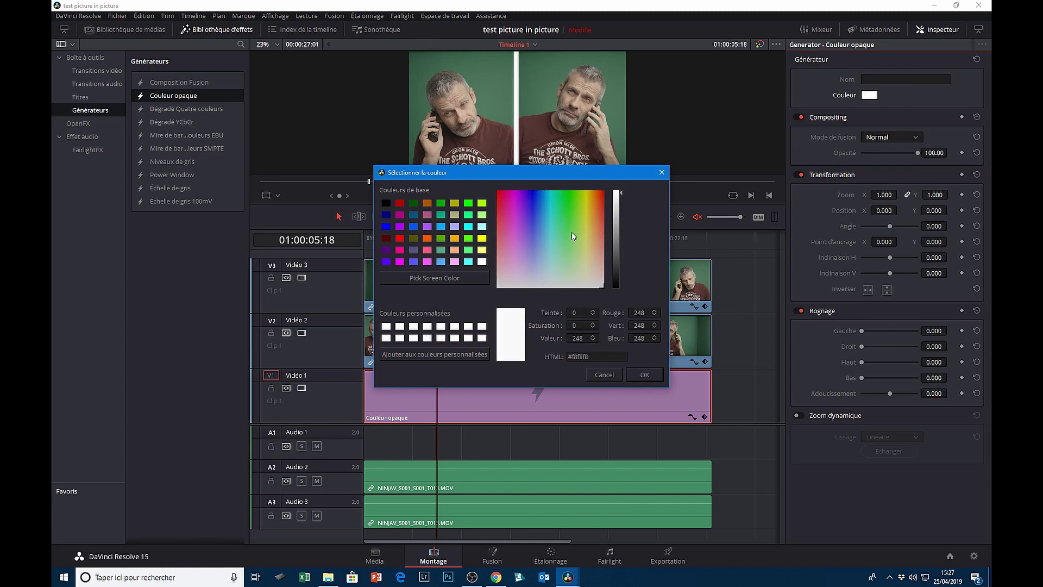
click(502, 202)
drag(503, 204, 565, 232)
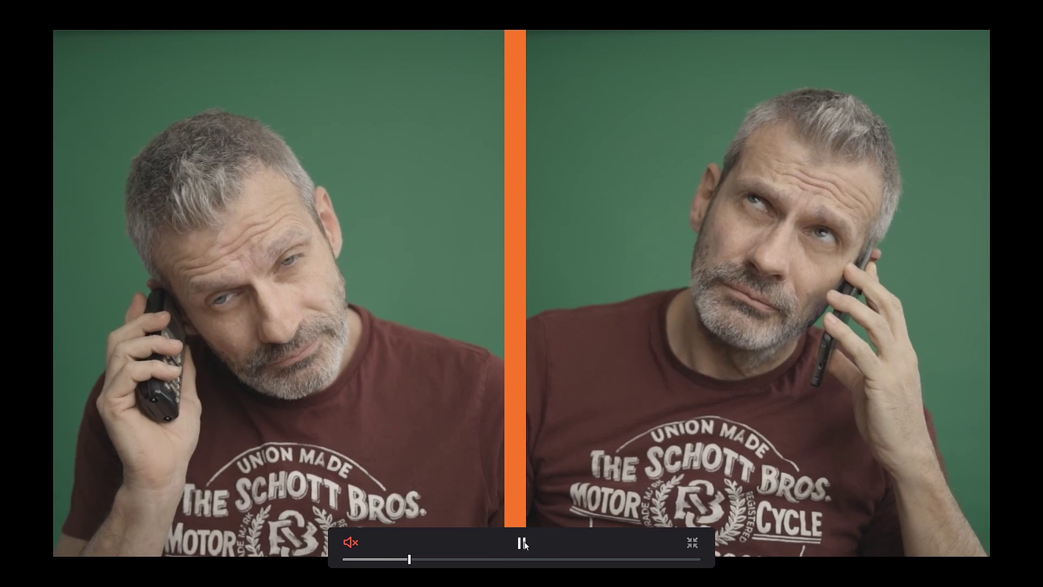
click(515, 546)
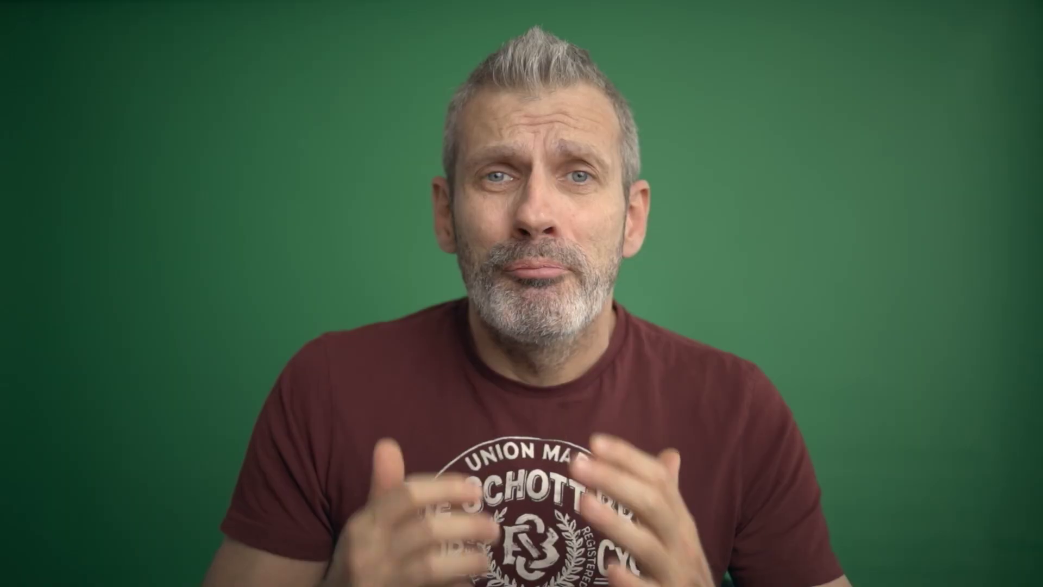